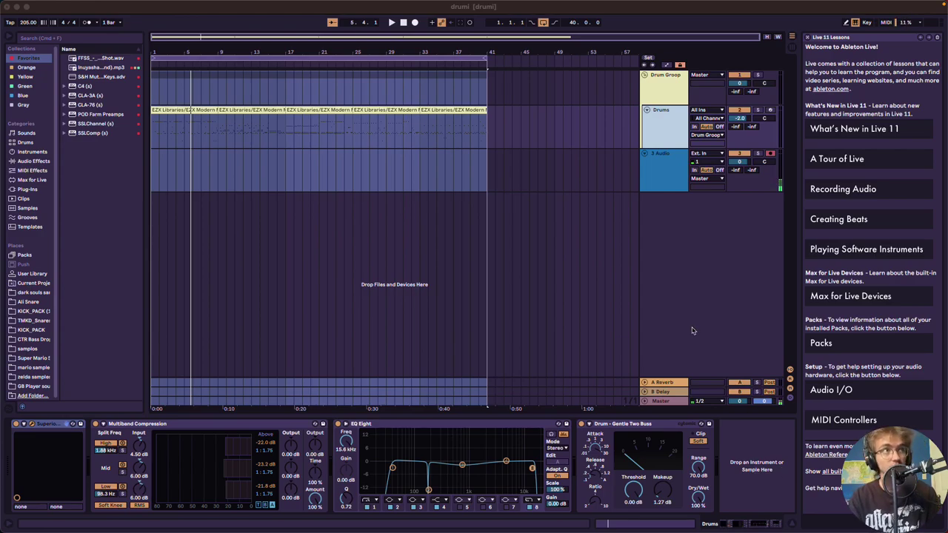
- Open the Superior Drummer 3 instrument window from the Drums track's device chain
left_click(665, 148)
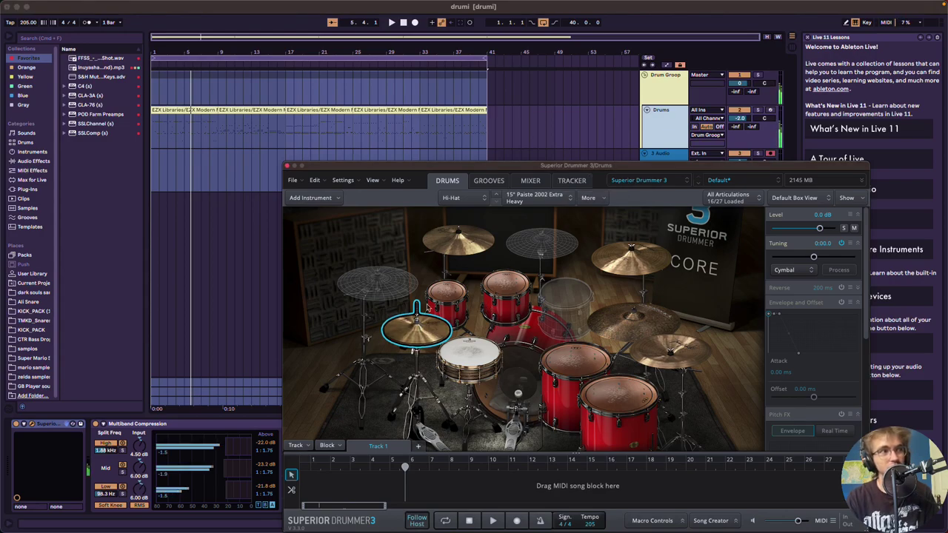
left_click(630, 323)
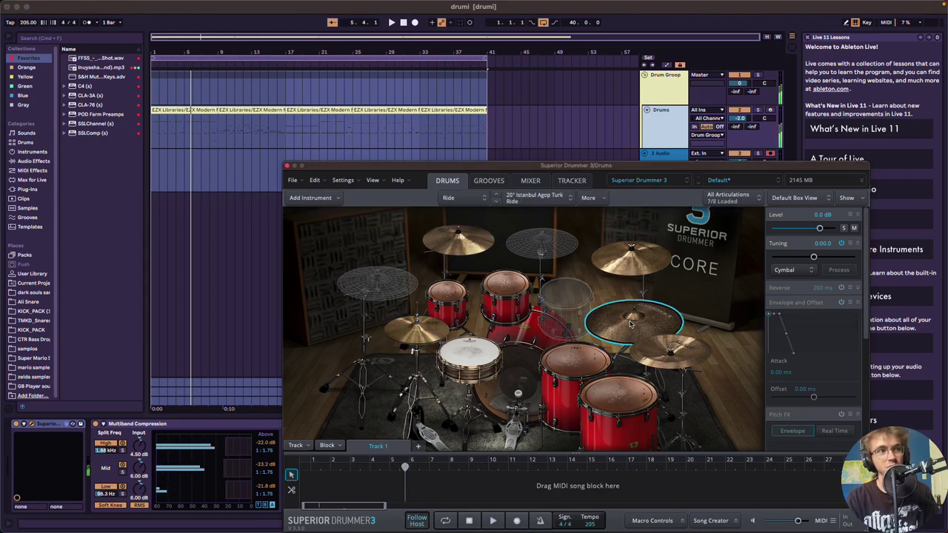
left_click(667, 348)
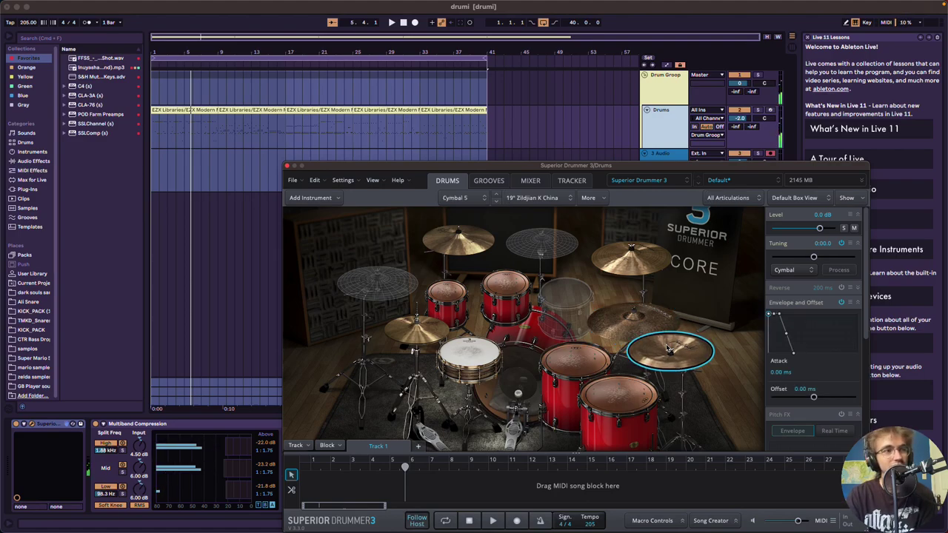
left_click(634, 269)
left_click(457, 238)
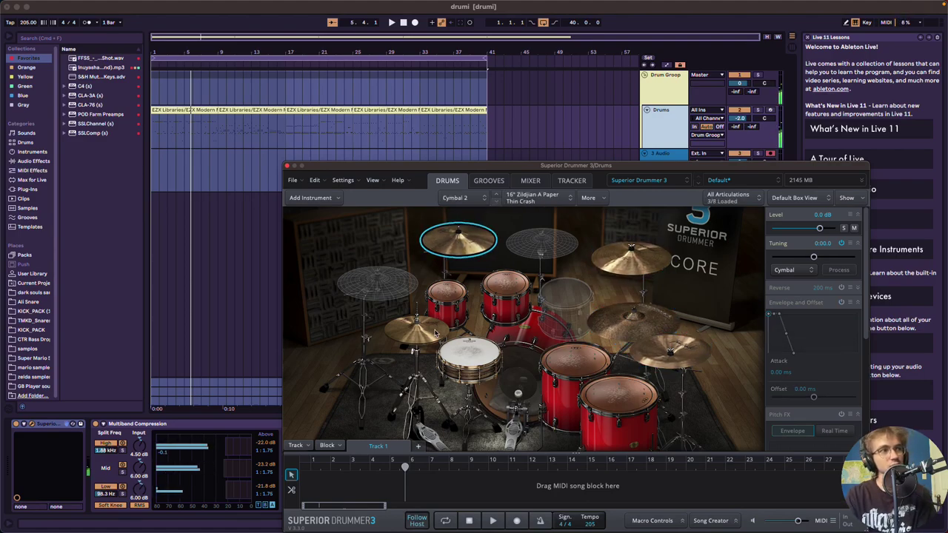
left_click(434, 334)
key("space")
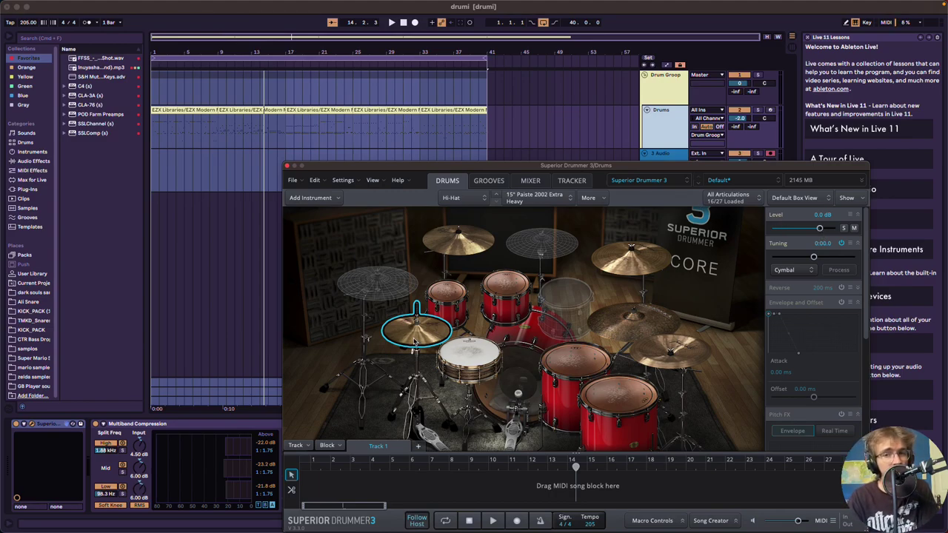
- With the song playing, raise the hi-hat to 3.5 dB and the 16" Paper Thin Crash to 6.0 dB
key("space")
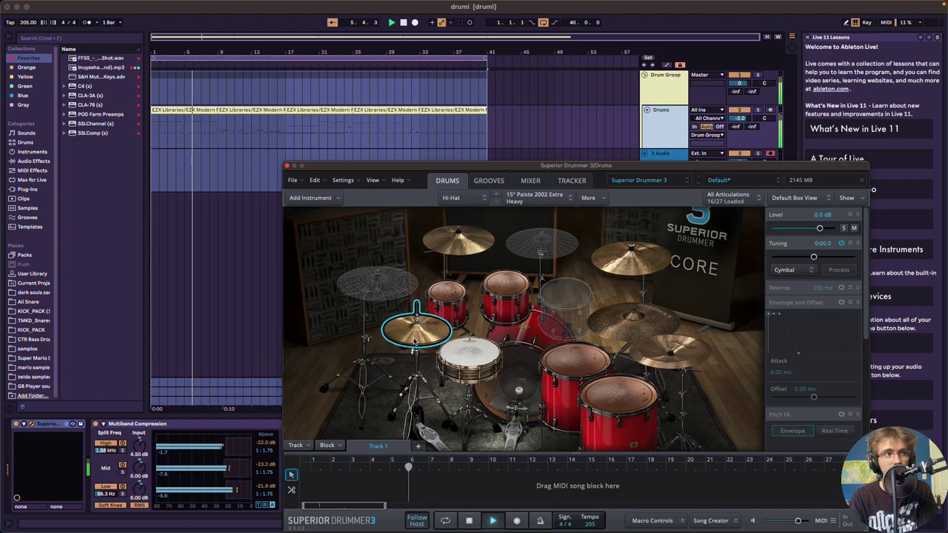
left_click_drag(819, 228, 820, 231)
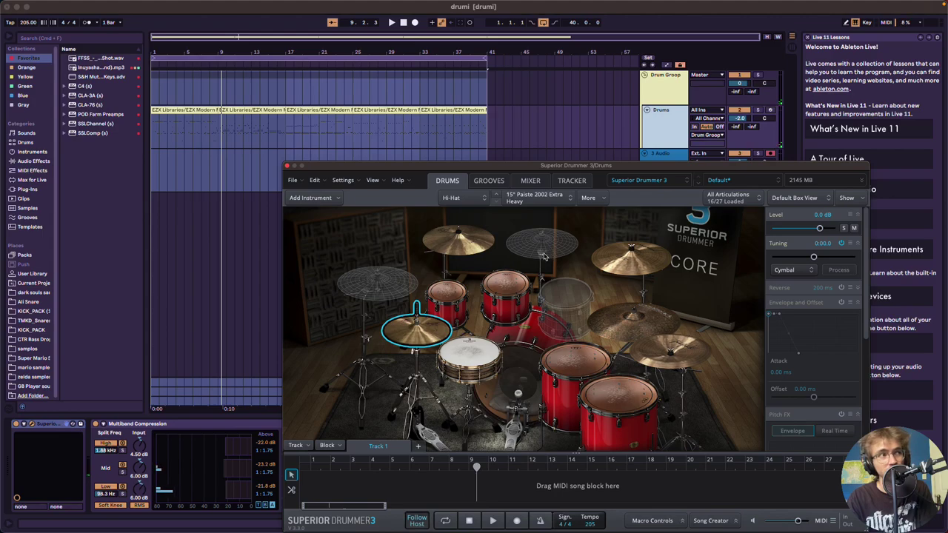
key("space")
left_click(458, 240)
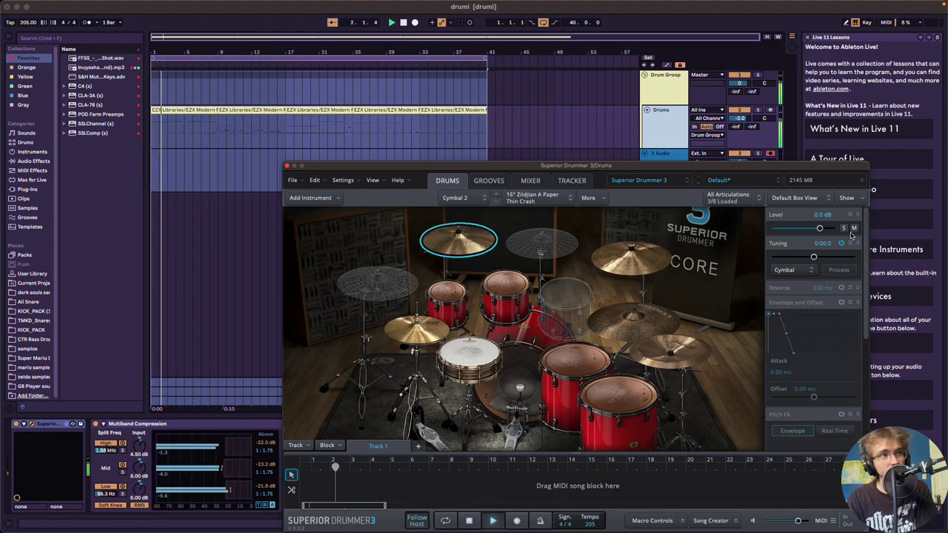
left_click(826, 228)
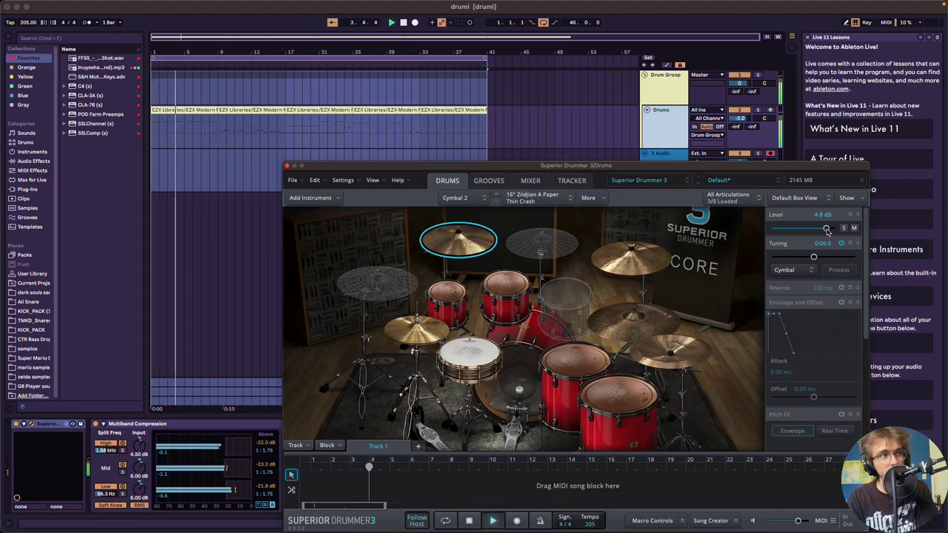
left_click_drag(828, 231, 829, 231)
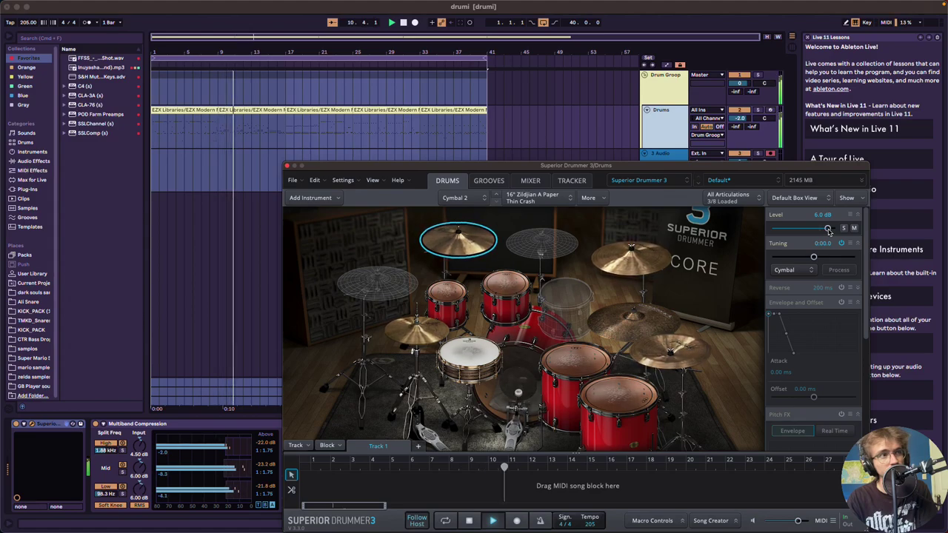
key("space")
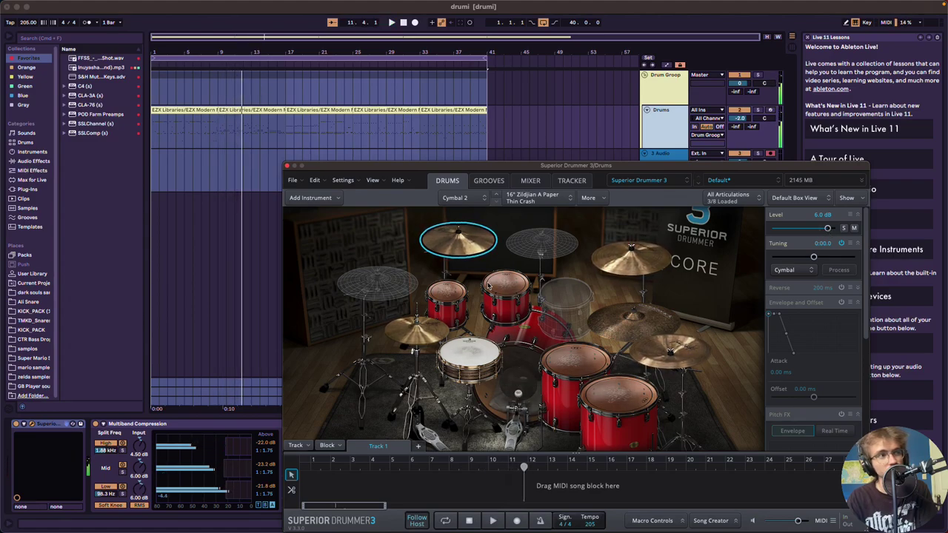
left_click(426, 337)
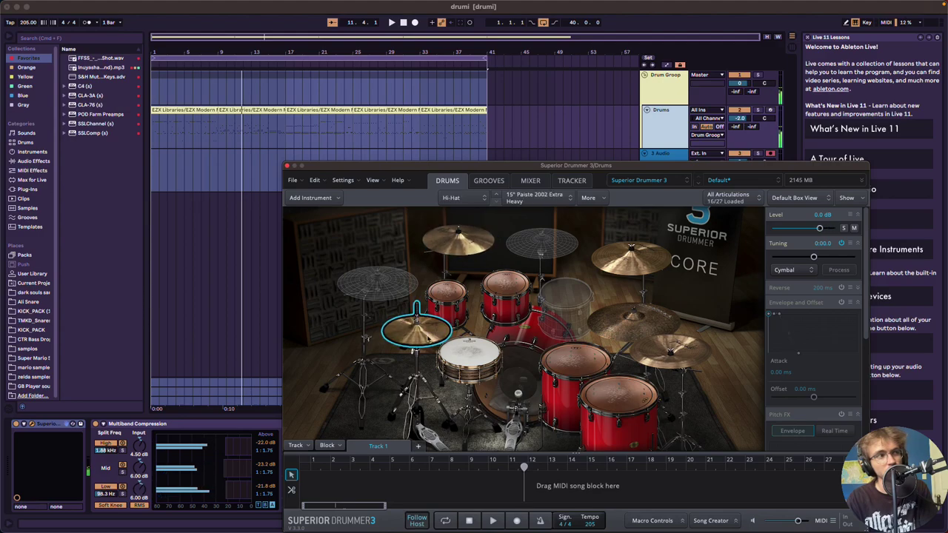
left_click(457, 232)
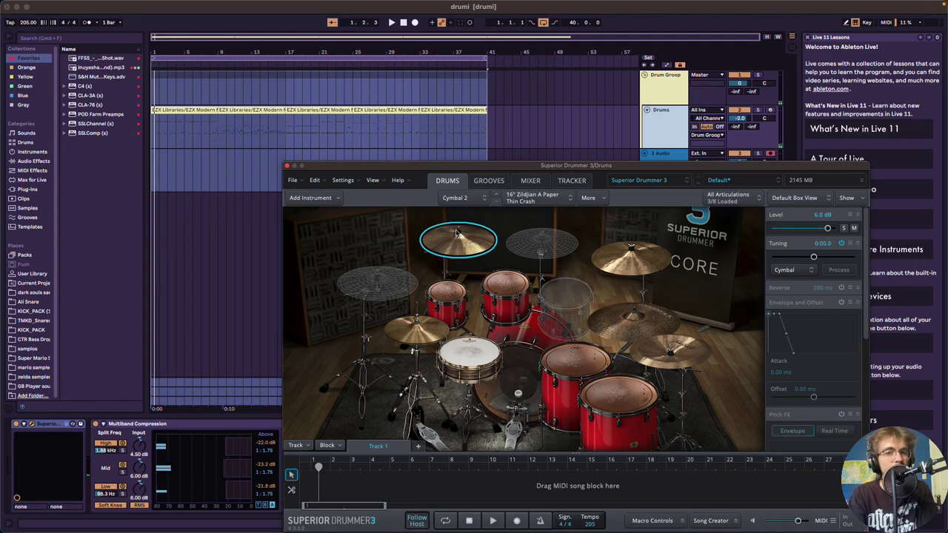
key("space")
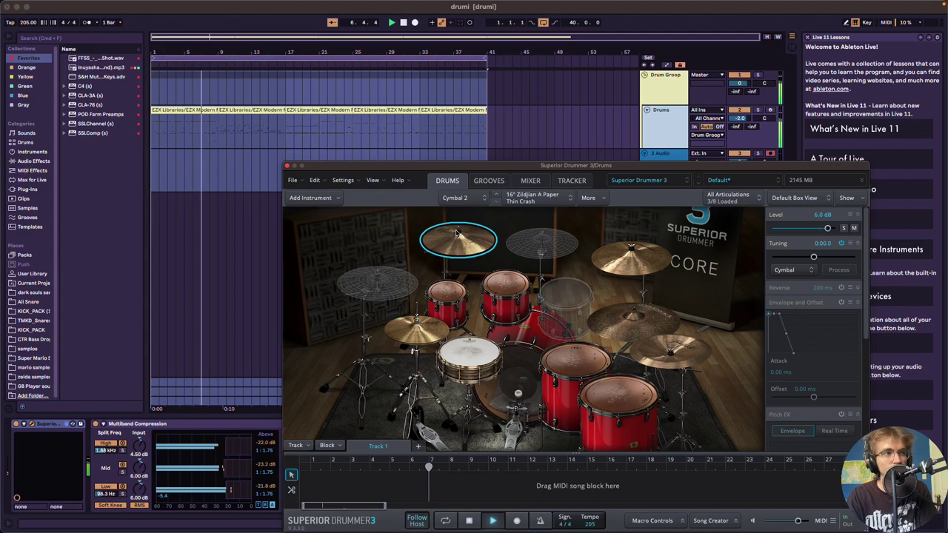
- Raise the 18" Paiste 2002 Medium Crash to about 4.4 dB, auditioning around bars 23-26
left_click(630, 257)
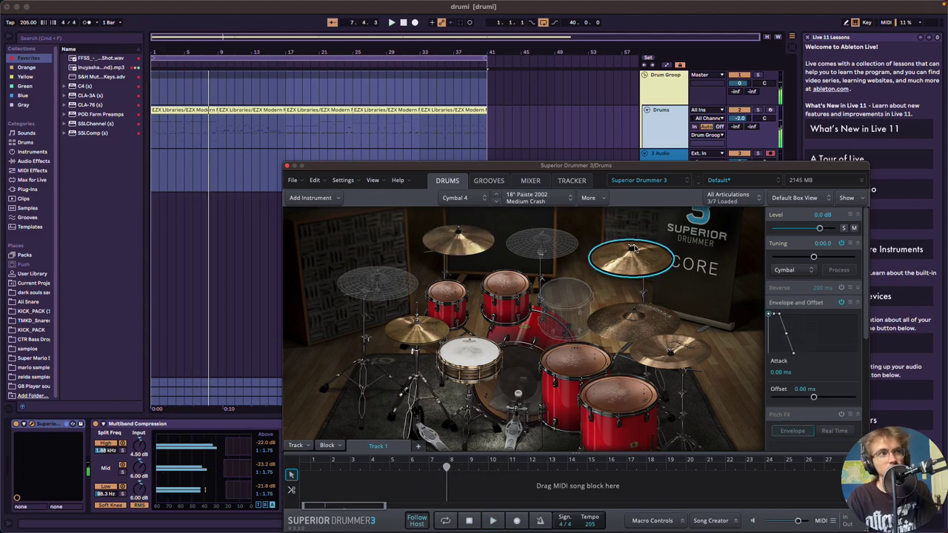
left_click_drag(819, 228, 830, 234)
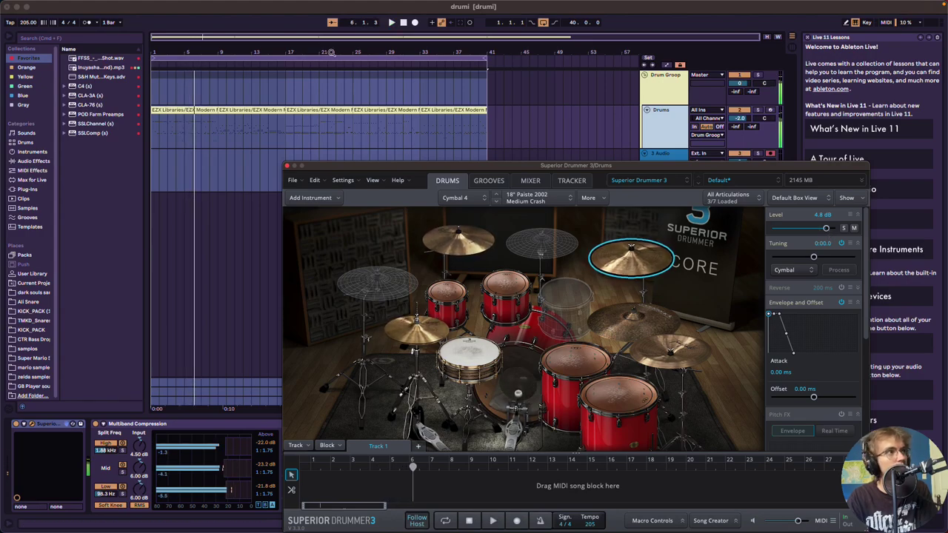
left_click(278, 64)
left_click(337, 64)
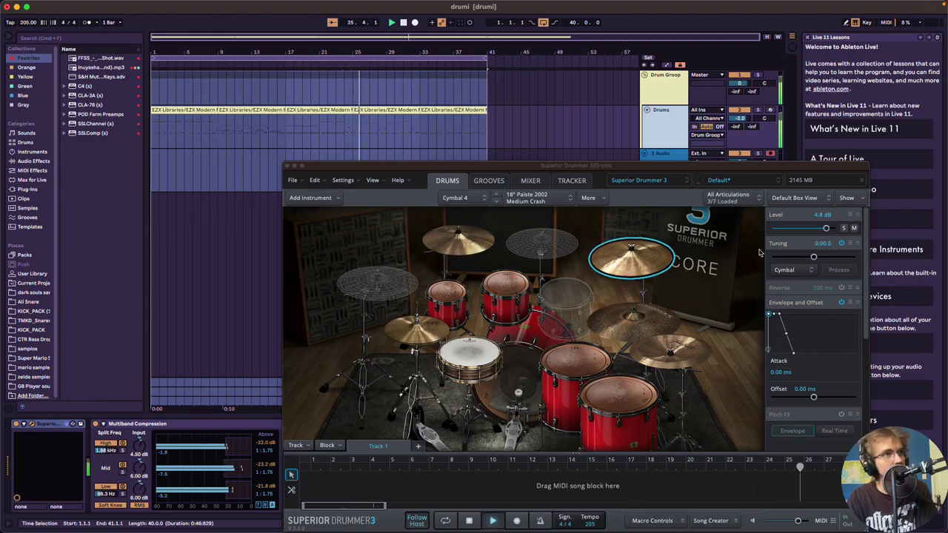
left_click(827, 229)
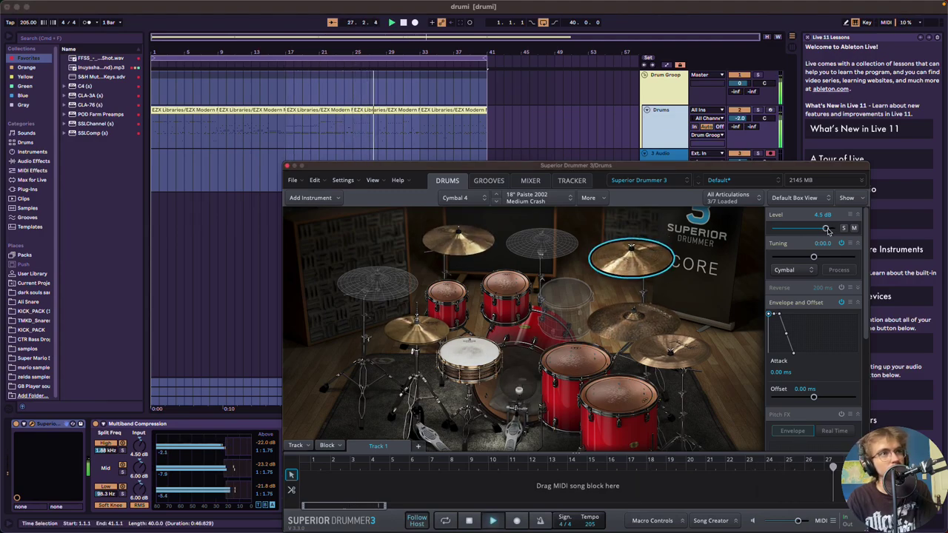
left_click_drag(828, 231, 828, 232)
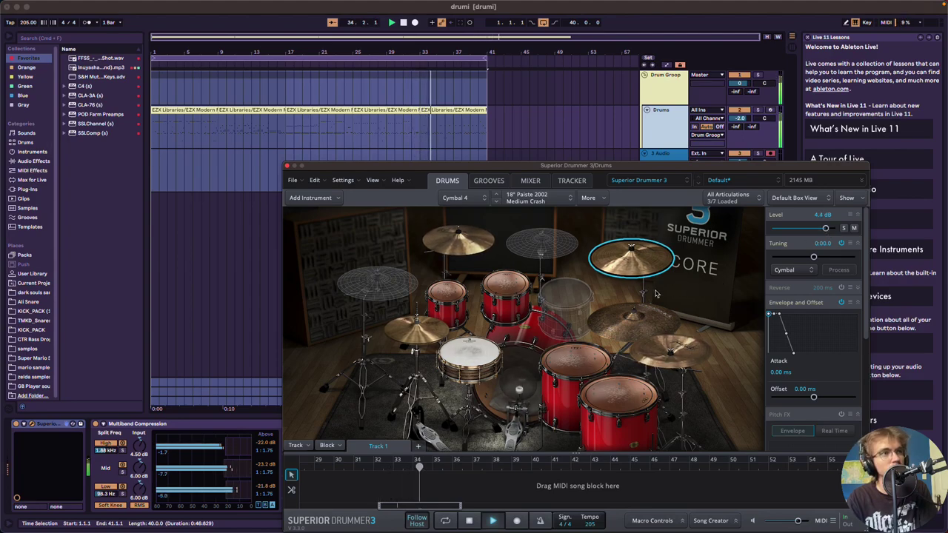
left_click(363, 65)
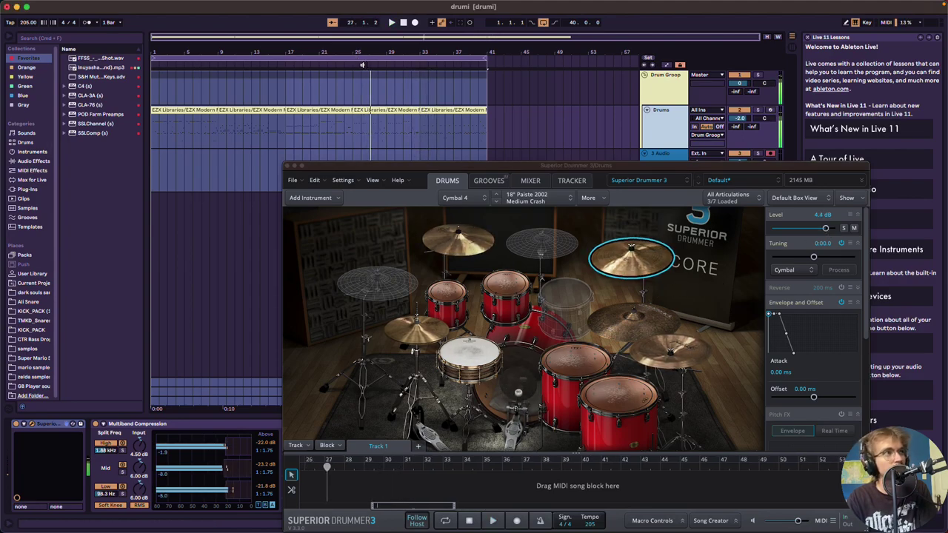
left_click(352, 63)
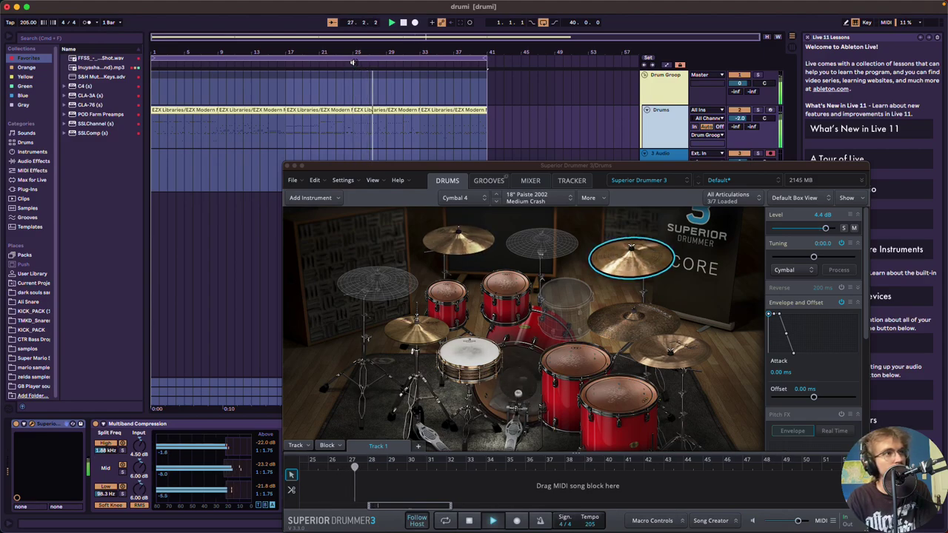
- Compare it with the Paper Thin Crash, settle the Medium Crash at 4.1 dB, and replay from bar 8
left_click(655, 268)
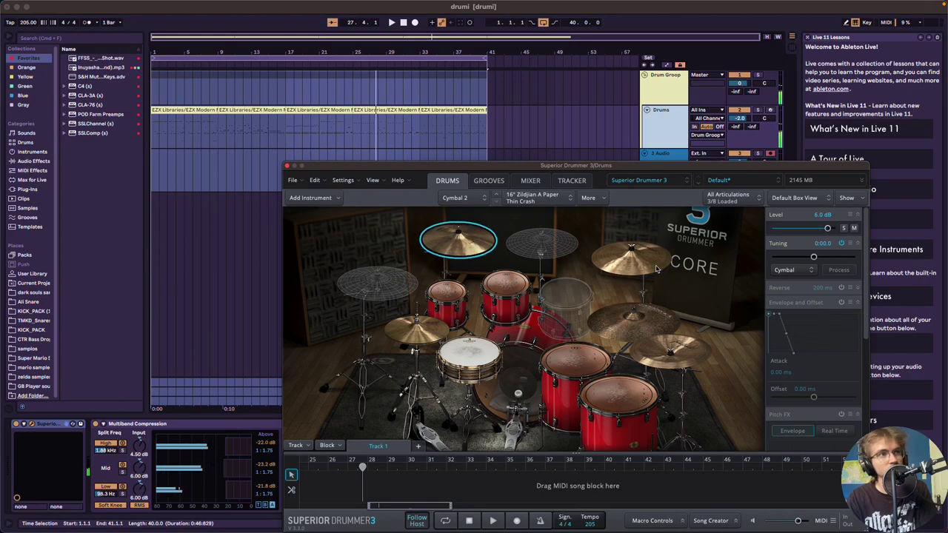
left_click(656, 268)
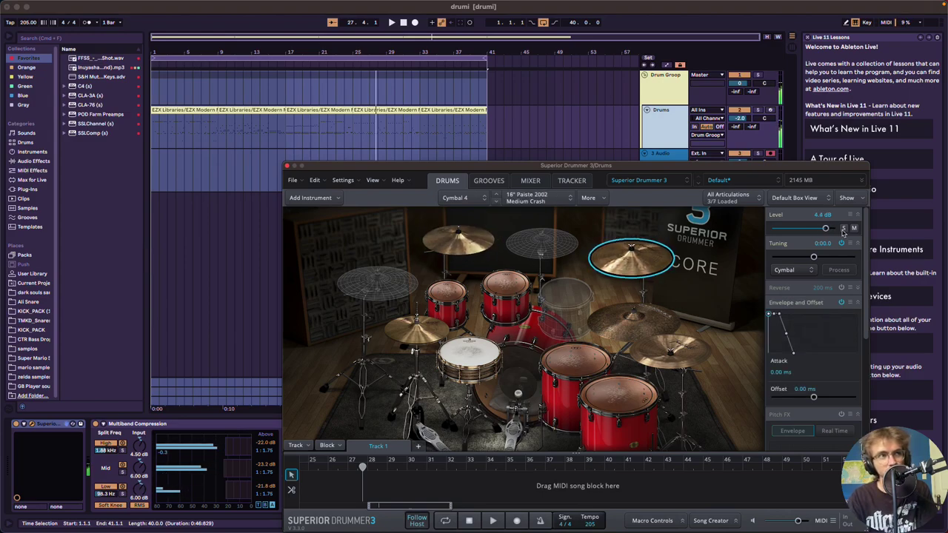
scroll(828, 231, "down", 2)
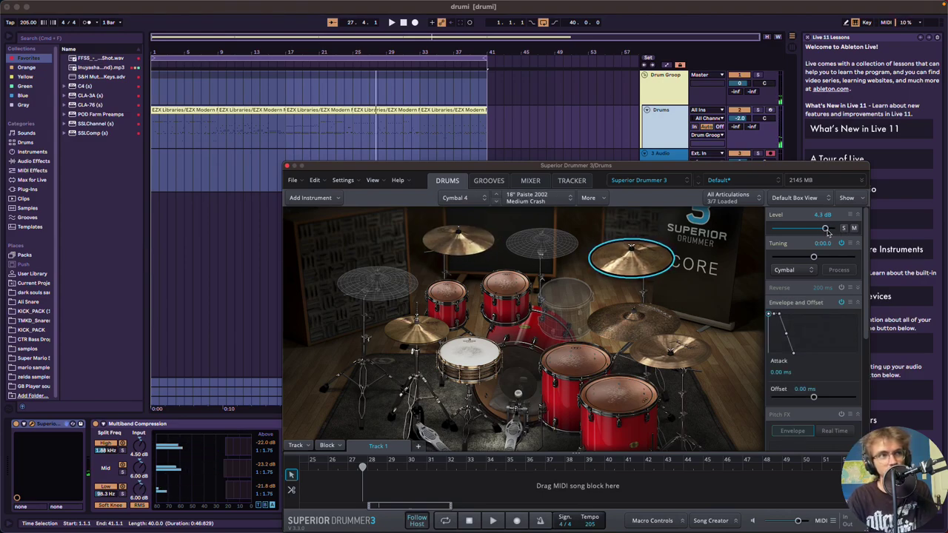
scroll(828, 232, "up", 1)
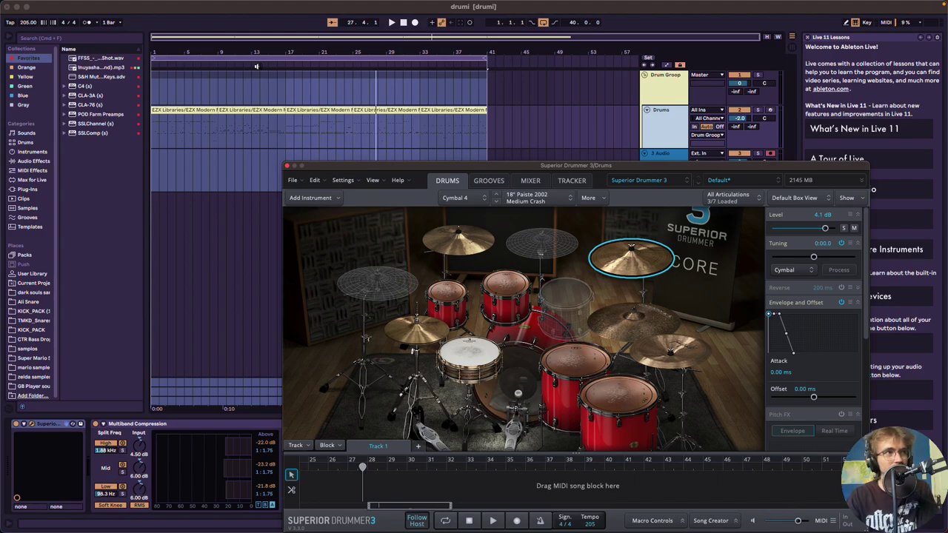
left_click(206, 63)
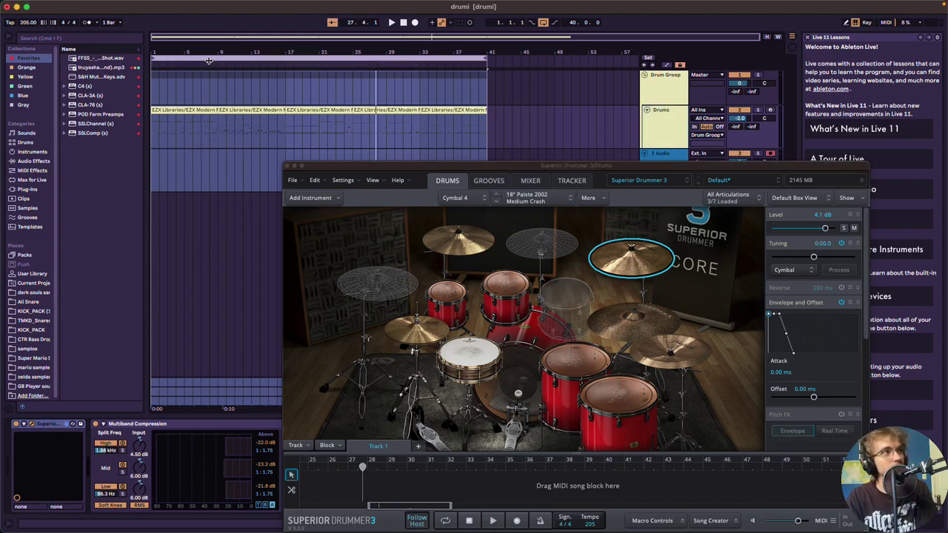
left_click(373, 73)
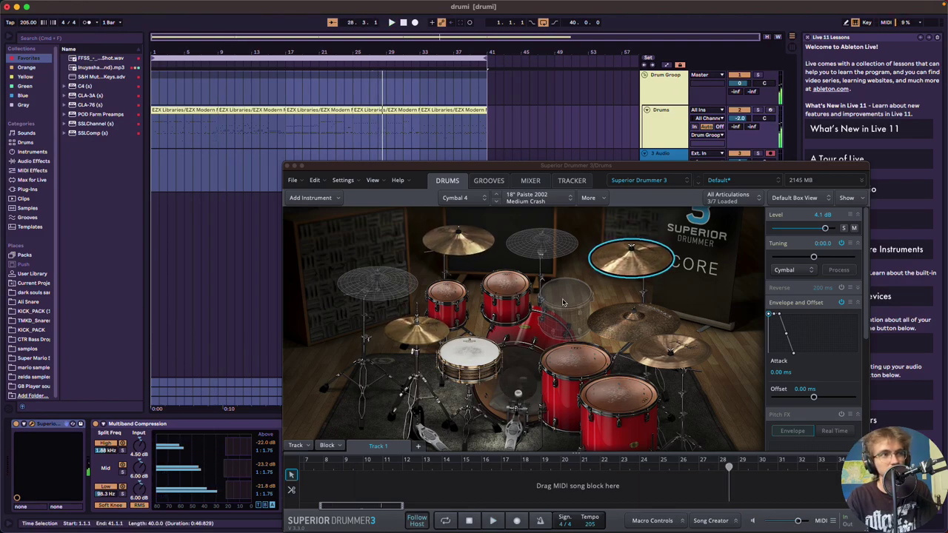
- Raise the 20" Istanbul Agop Turk Ride from 0.0 to 7.1 dB, replaying from bar 16 to hear it
left_click(634, 331)
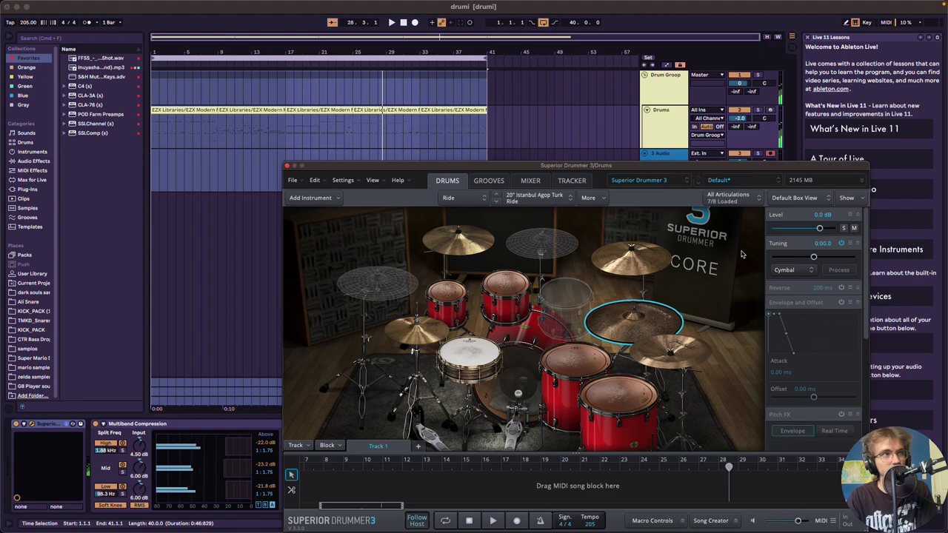
left_click(287, 65)
left_click_drag(819, 228, 829, 229)
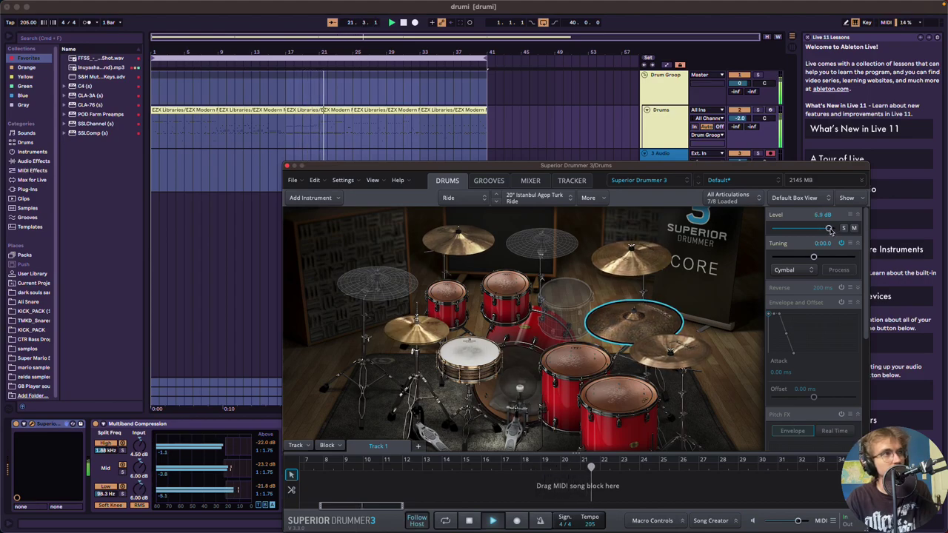
left_click(282, 65)
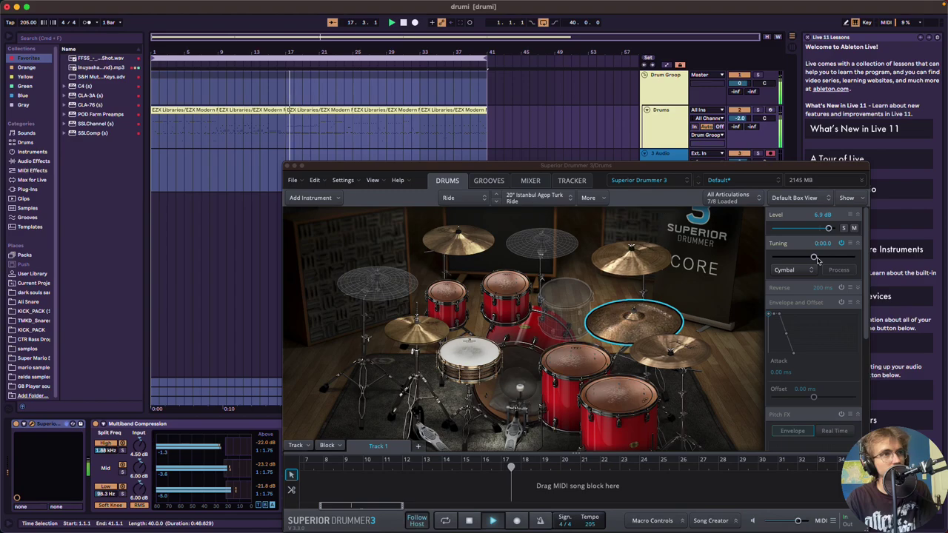
left_click_drag(830, 232, 831, 231)
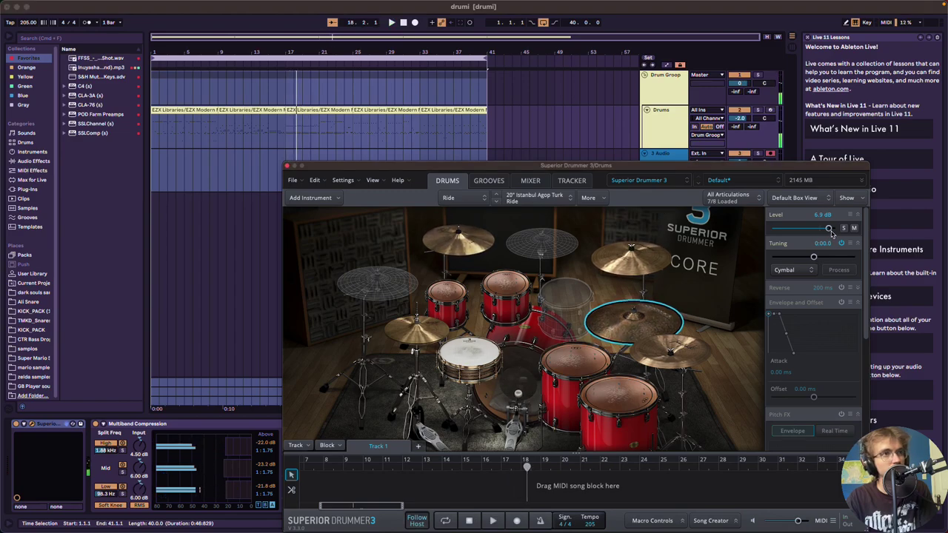
left_click(284, 65)
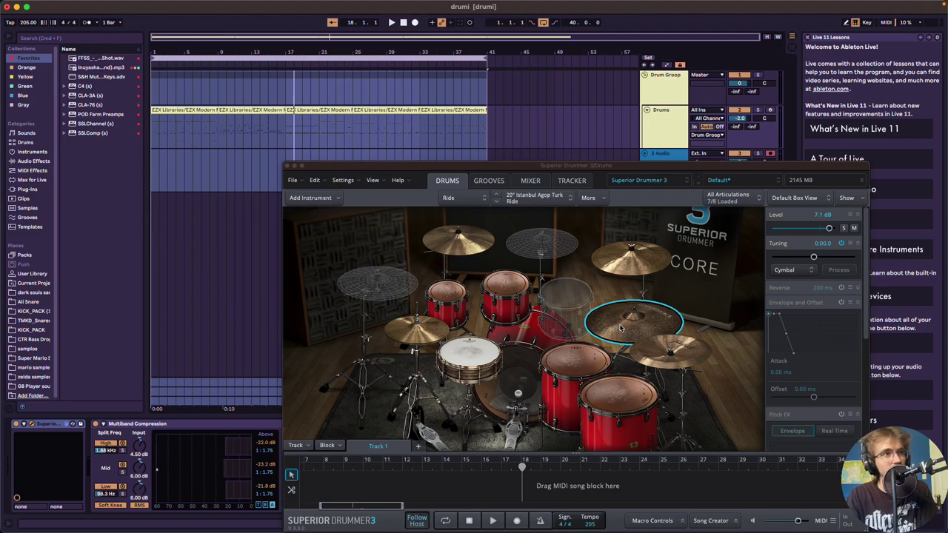
key("space")
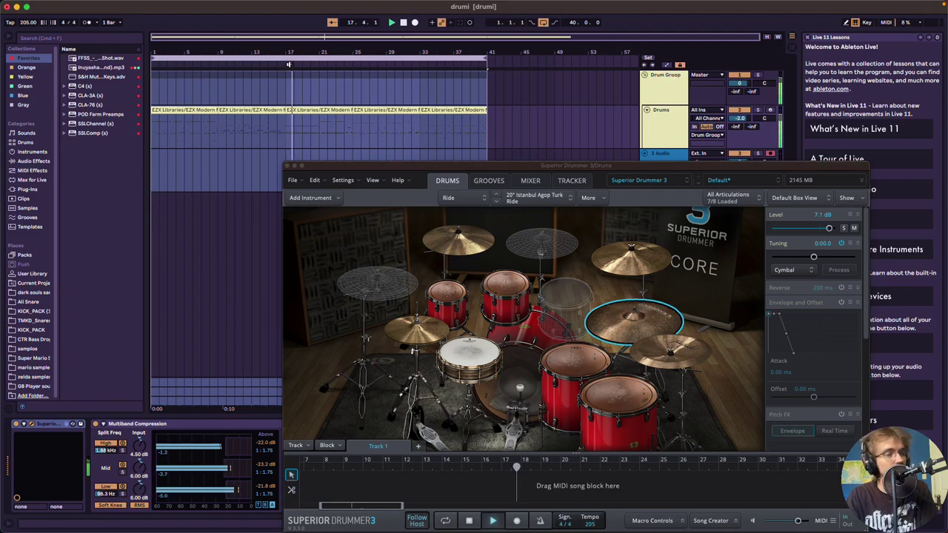
- Set the 19" Zildjian K China level to 4.3 dB while playing the song
left_click(686, 368)
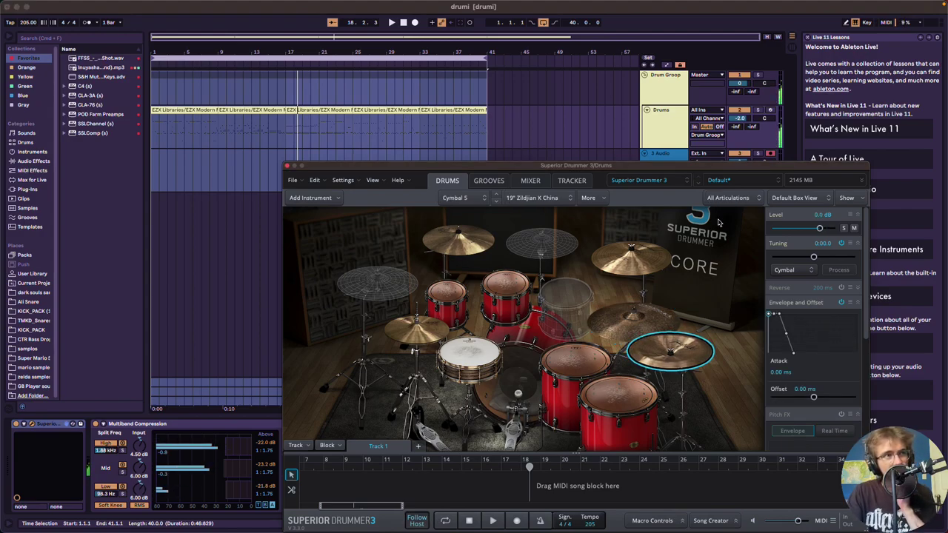
left_click(423, 64)
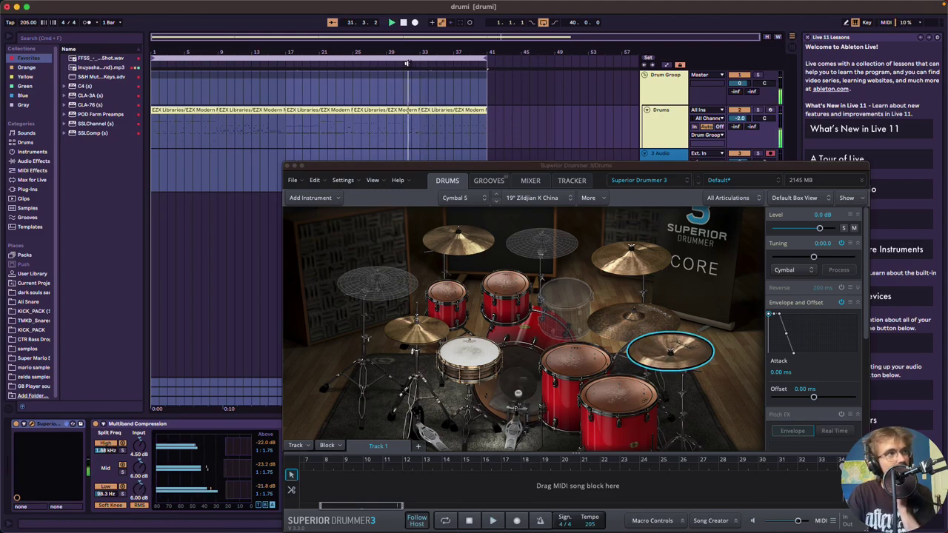
left_click_drag(819, 228, 824, 232)
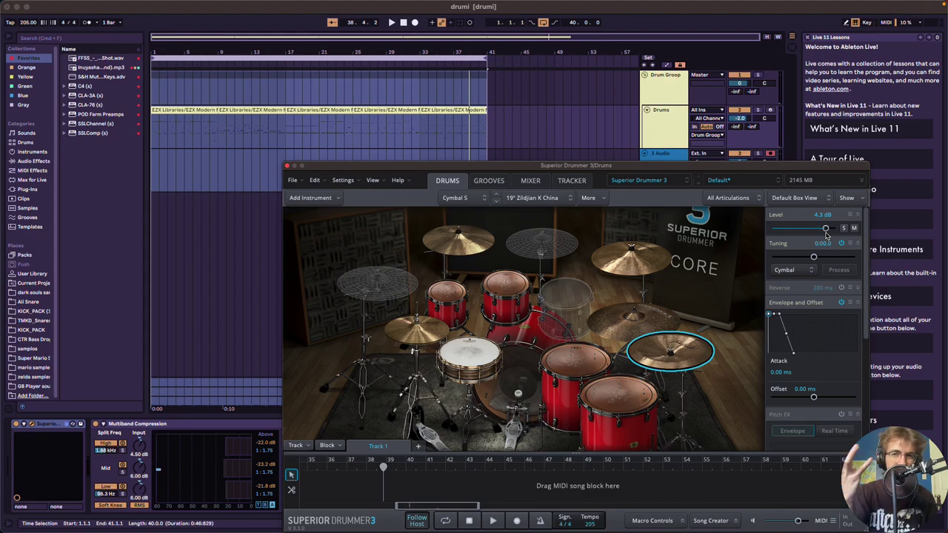
key("space")
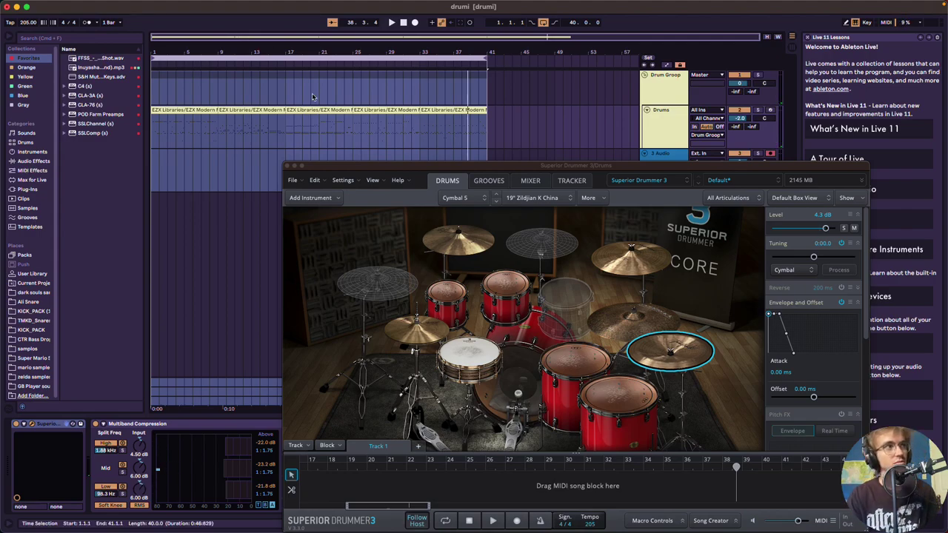
left_click(239, 65)
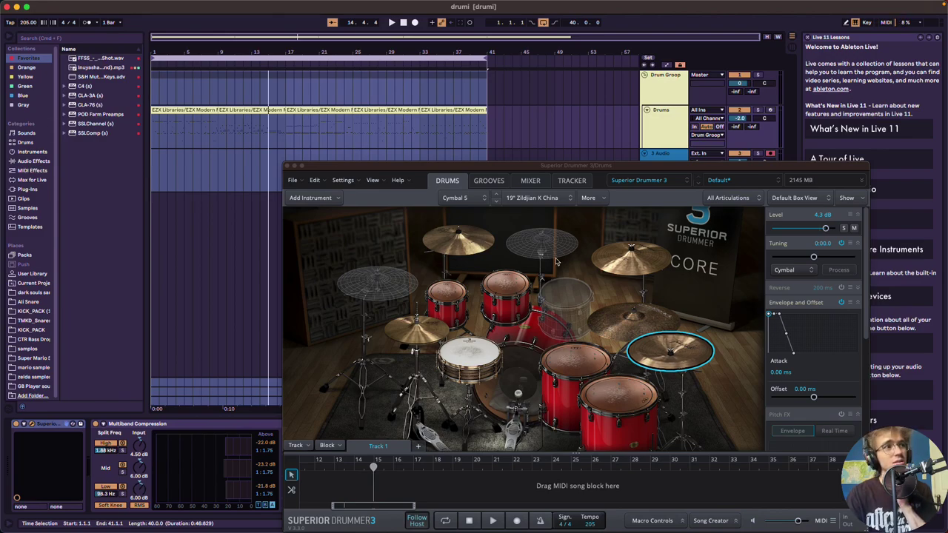
- Strike the 16" Paper Thin Crash and 18" Medium Crash to compare their 6.0 and 4.1 dB levels
left_click(467, 241)
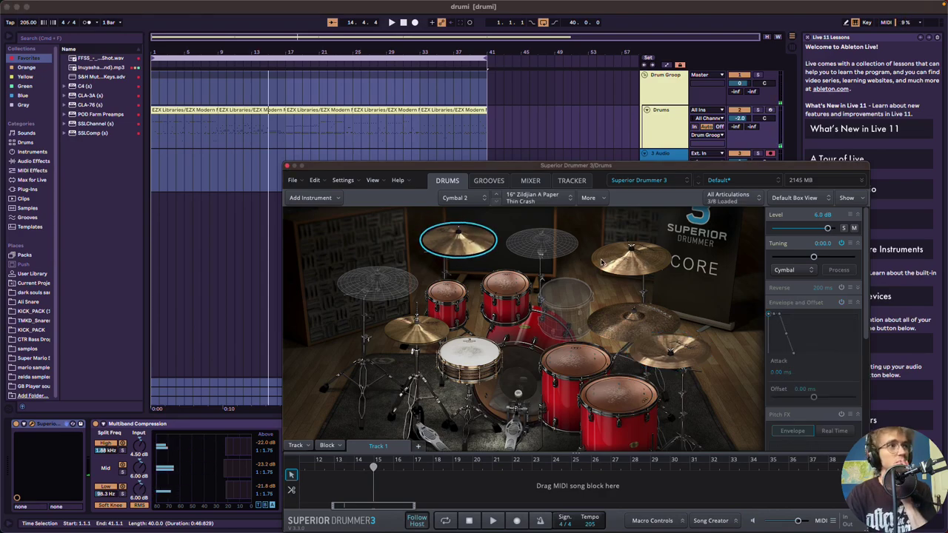
left_click(487, 250)
left_click(631, 256)
left_click(458, 245)
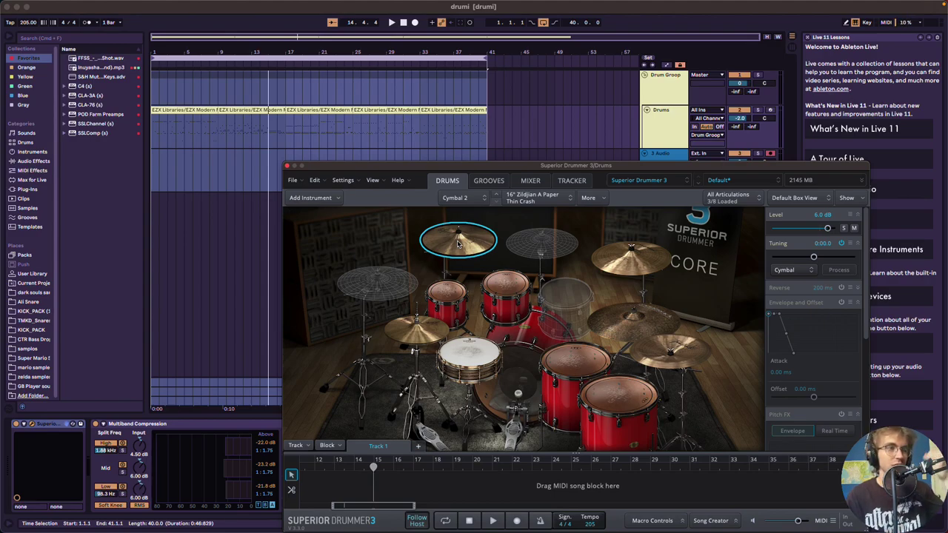
left_click(630, 254)
left_click(631, 254)
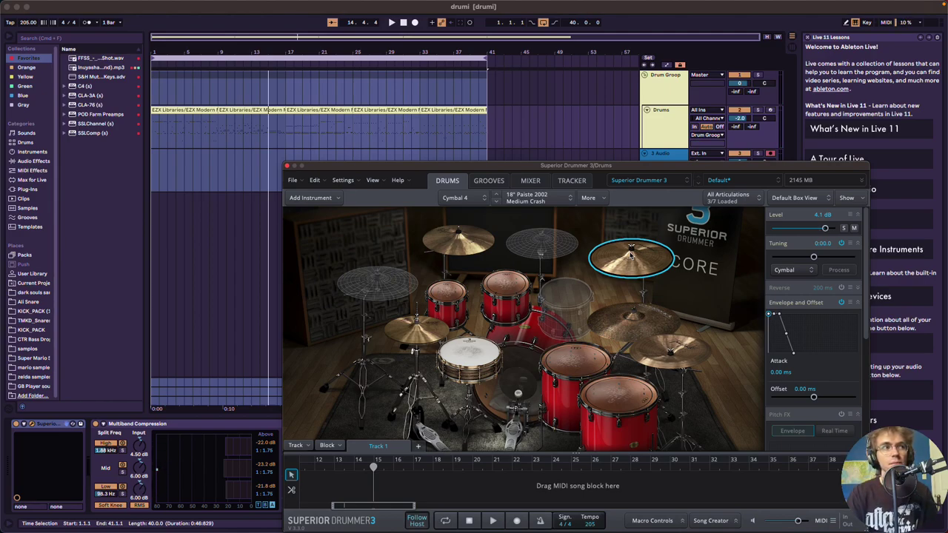
left_click(631, 254)
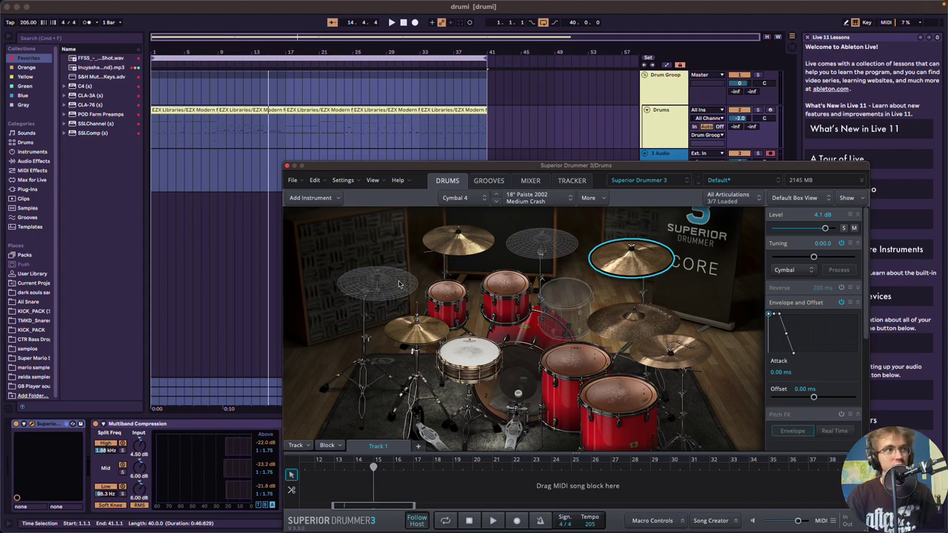
- Alternate between the Paper Thin and Medium Crash again to confirm their balance
left_click(458, 246)
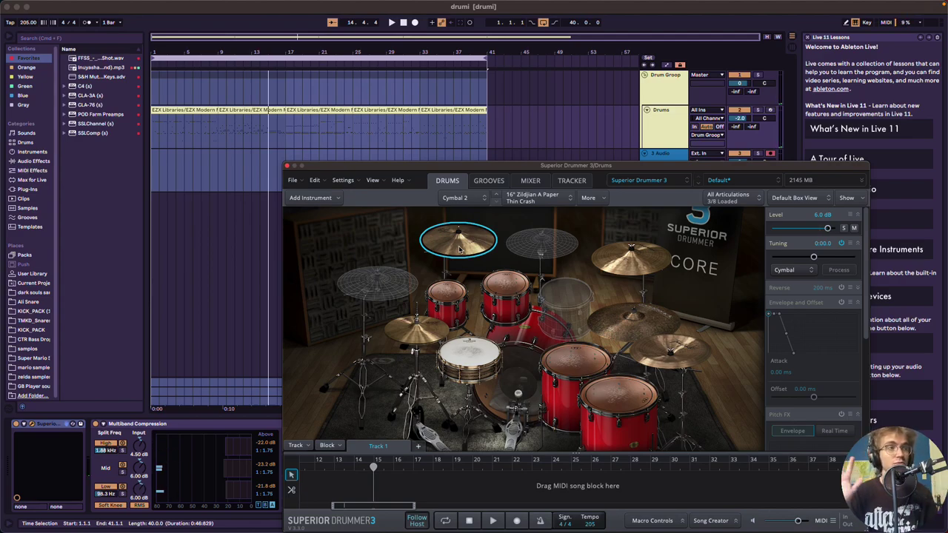
left_click(627, 268)
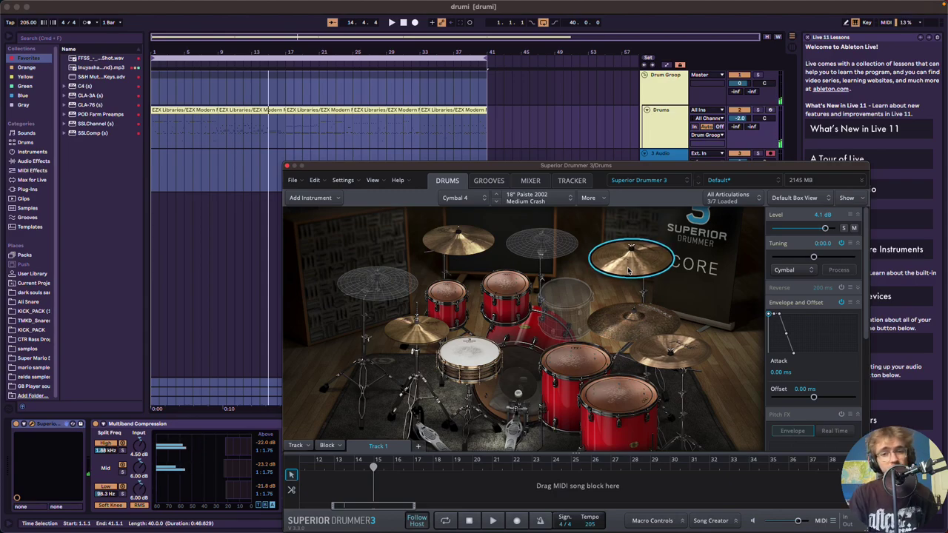
left_click(628, 270)
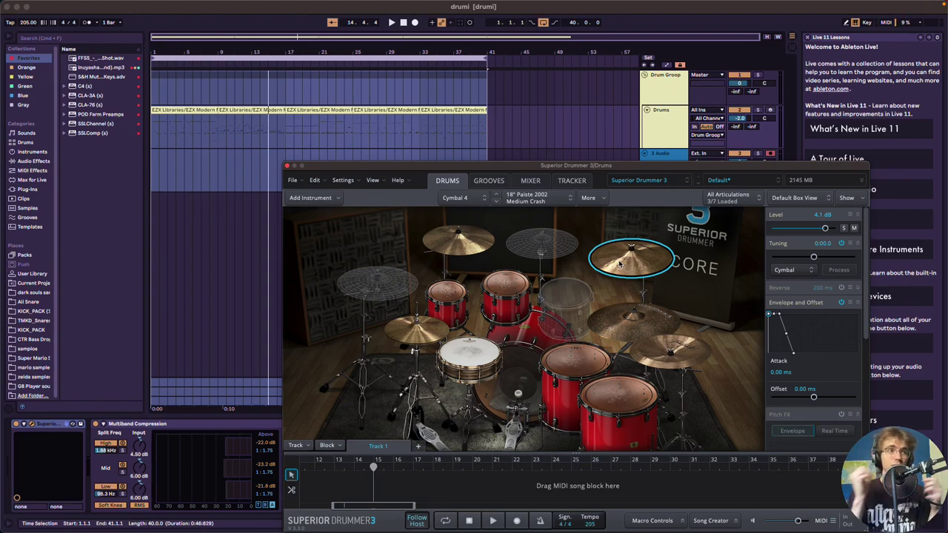
left_click(625, 263)
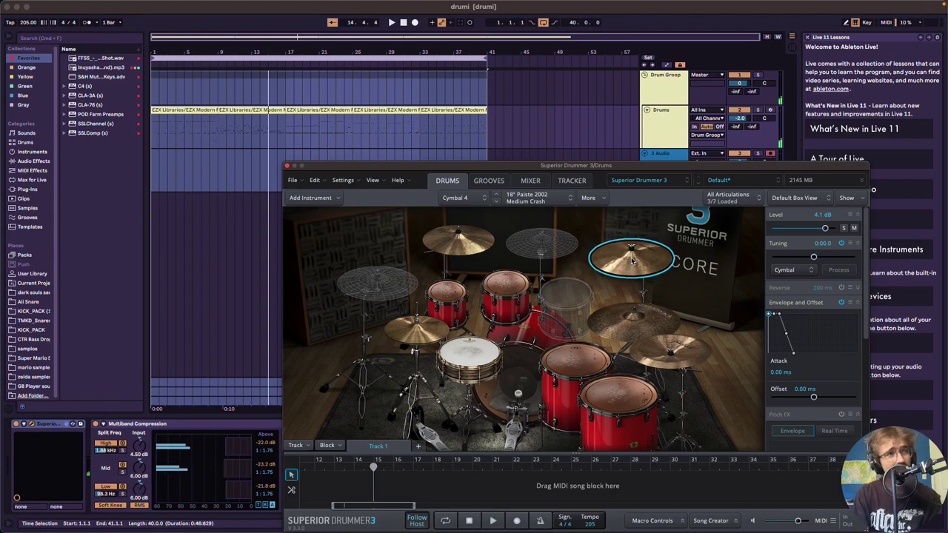
left_click(465, 236)
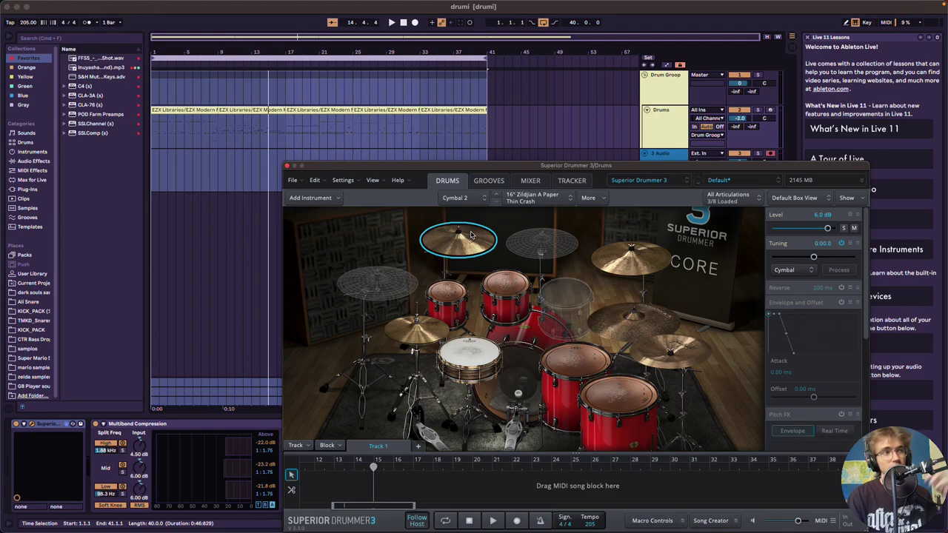
left_click(468, 239)
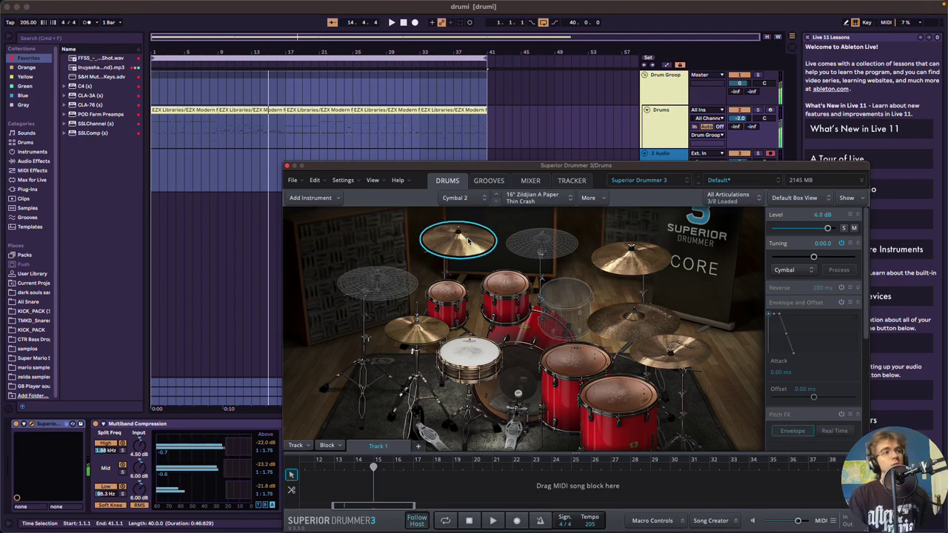
left_click(635, 255)
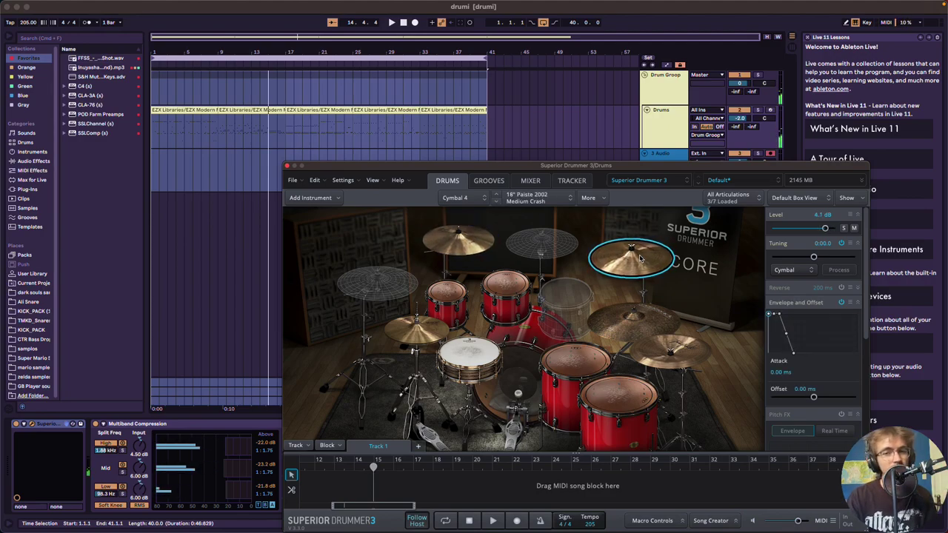
- Browse the alternative ride models and keep the 20" Istanbul Agop Turk Ride
left_click(633, 330)
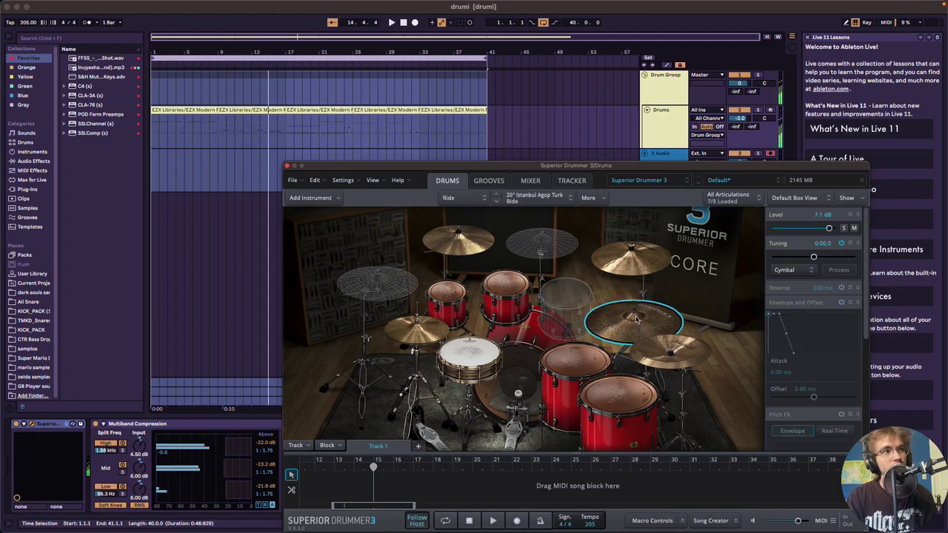
left_click(535, 197)
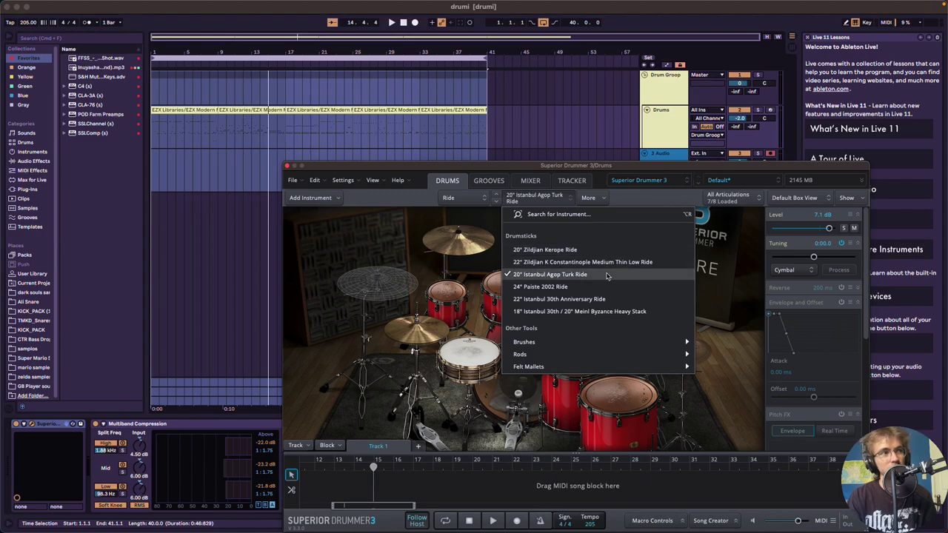
left_click(729, 263)
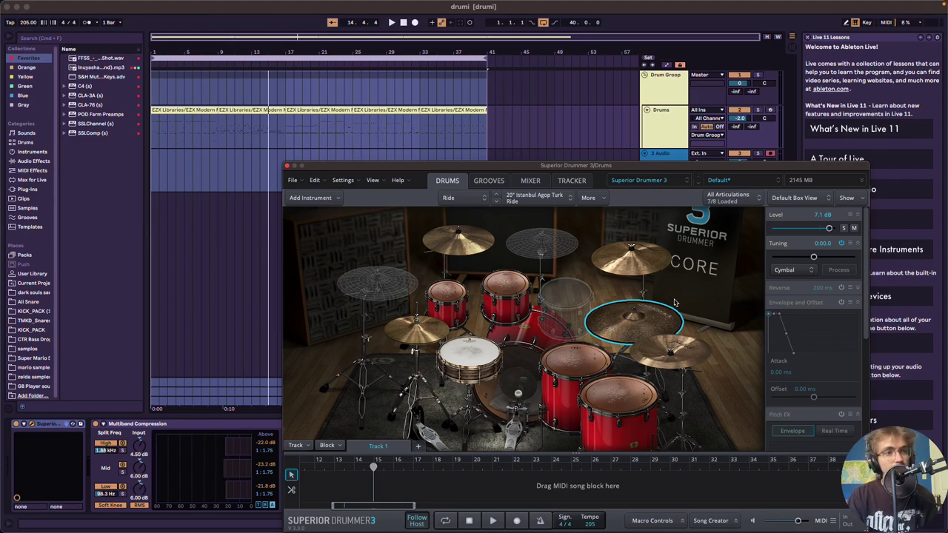
left_click(673, 352)
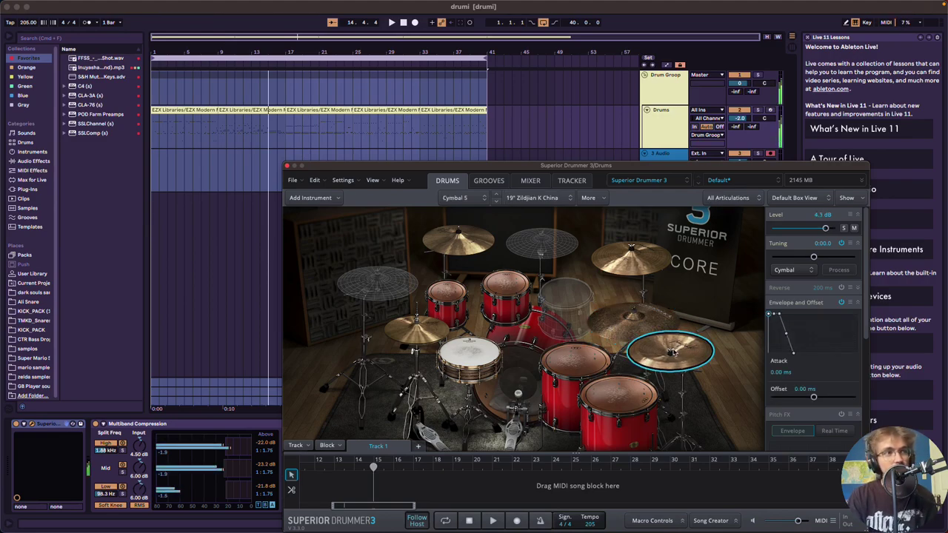
- Review the alternative China models, auditioning the 19" Zildjian K China, and keep it
left_click(551, 199)
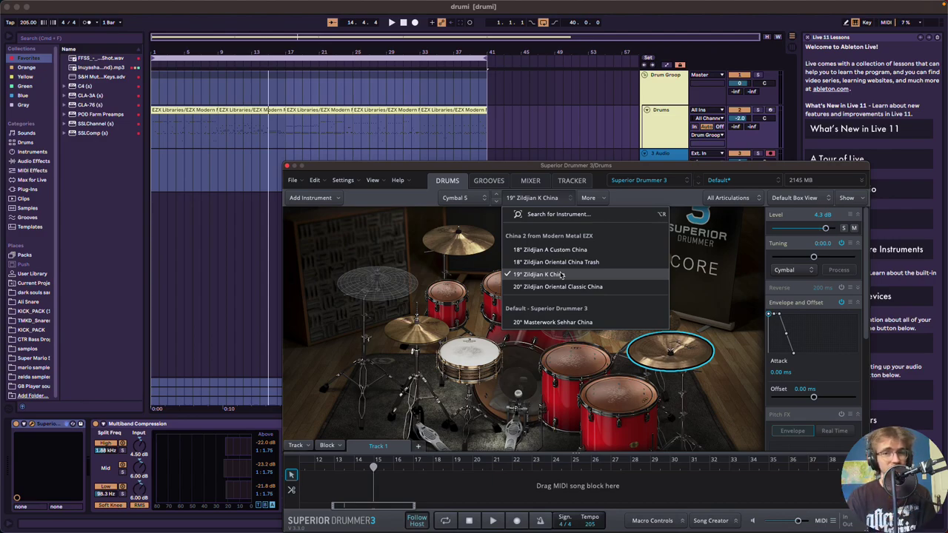
left_click(669, 350)
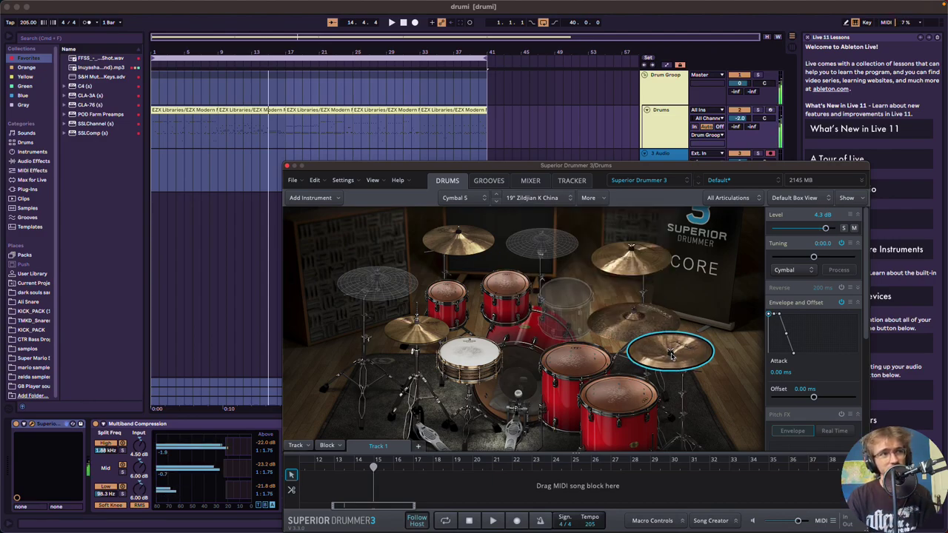
left_click(669, 349)
left_click(535, 198)
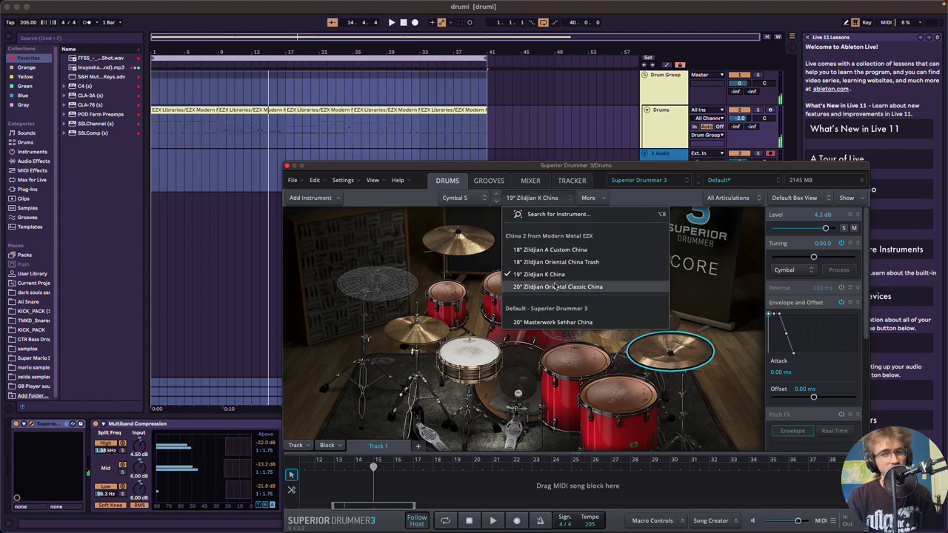
left_click(390, 367)
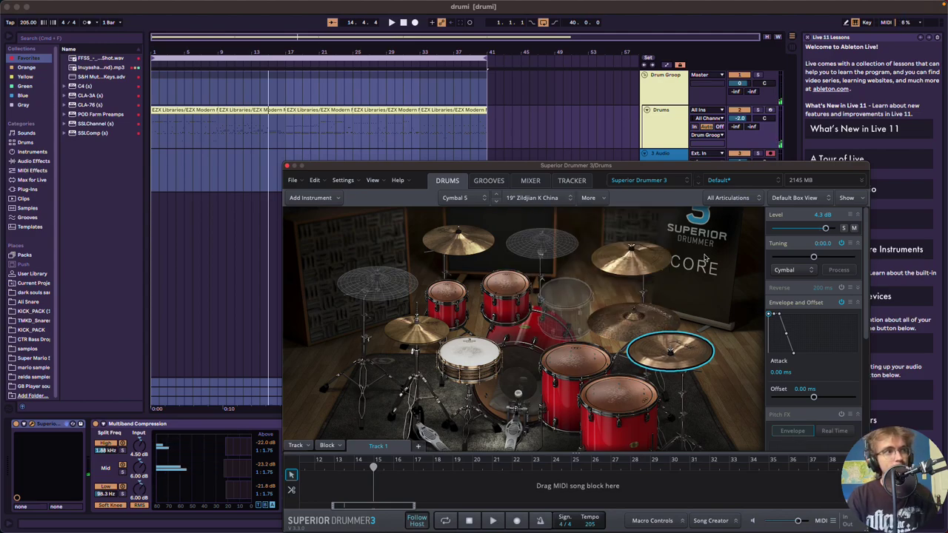
- With the song playing, load the Bosphorus Traditional Series hi-hat in place of the current model
left_click(411, 327)
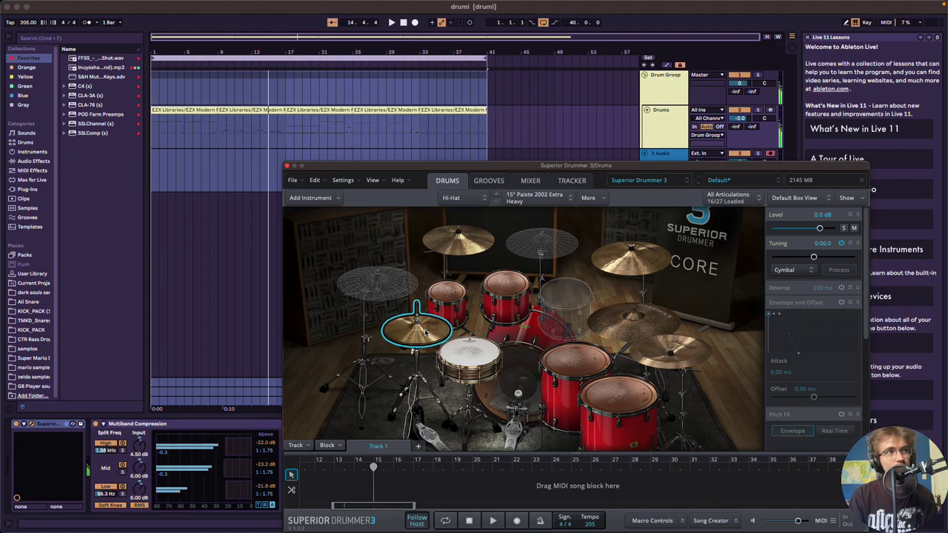
left_click(522, 200)
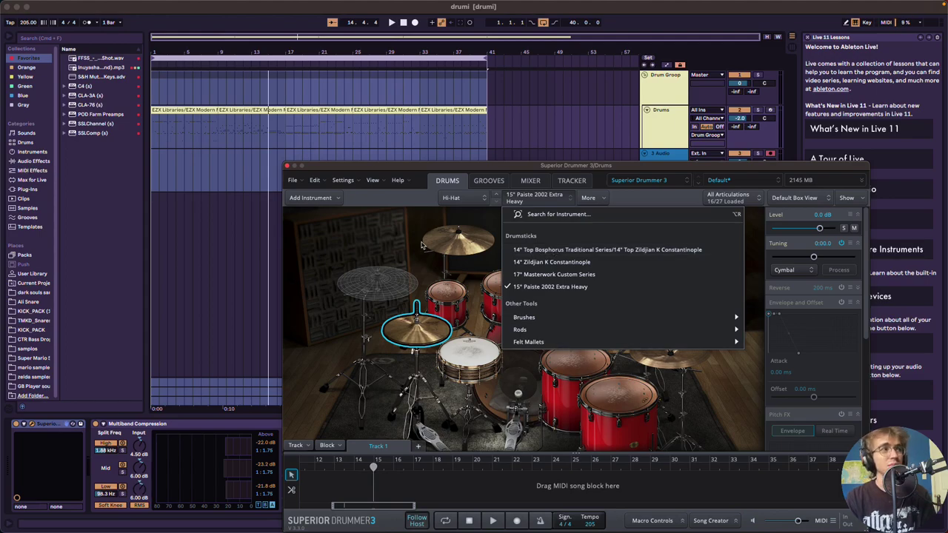
left_click(245, 151)
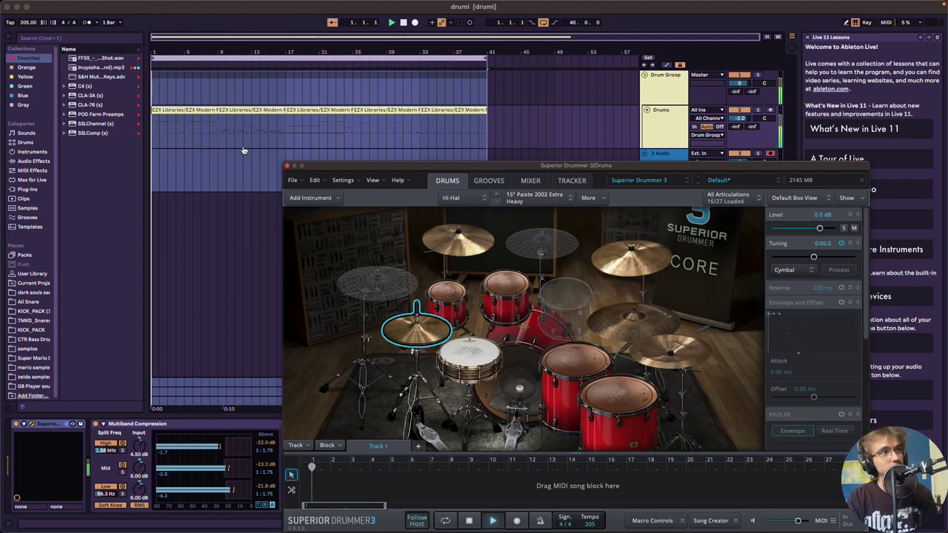
key("space")
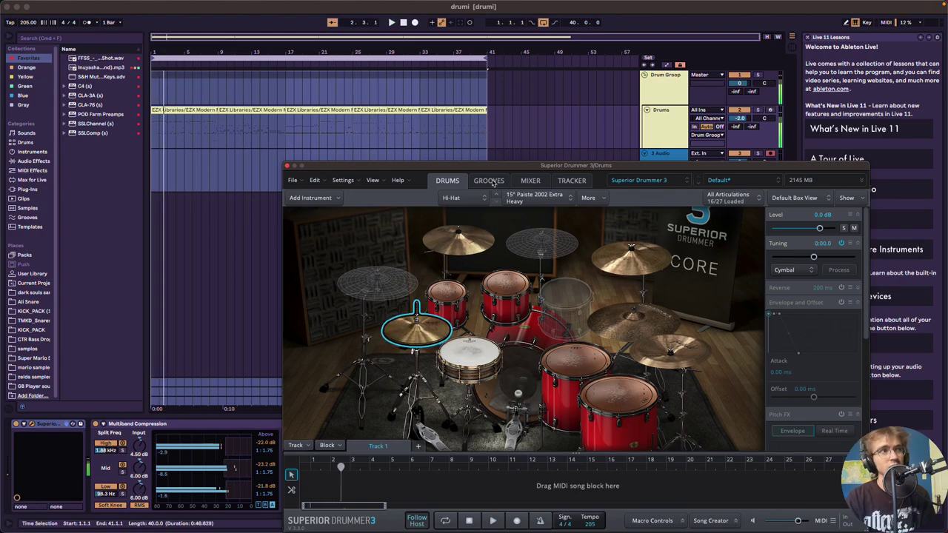
left_click(536, 197)
left_click(559, 250)
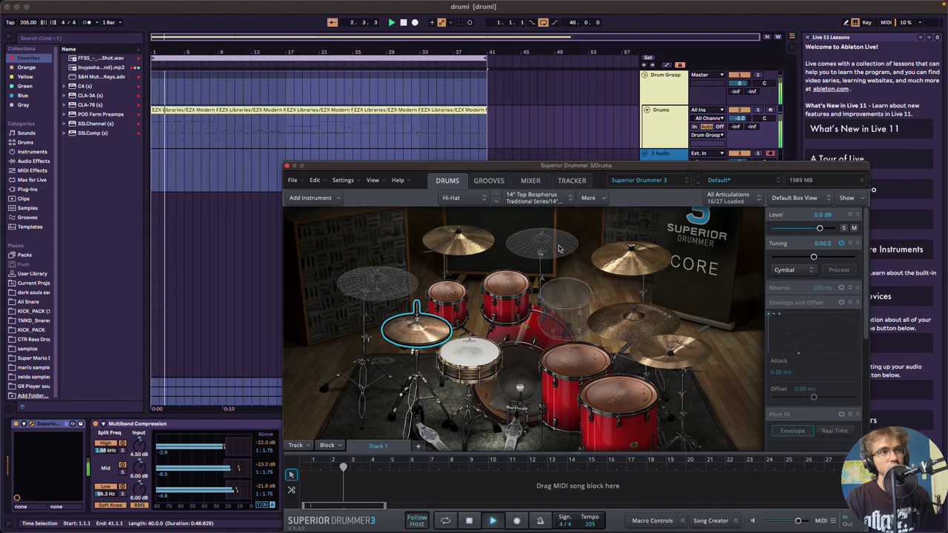
- Try the 14" Zildjian K Constantinople and 17" Masterwork hi-hats, then return to 15" Paiste 2002 Extra Heavy
left_click(544, 198)
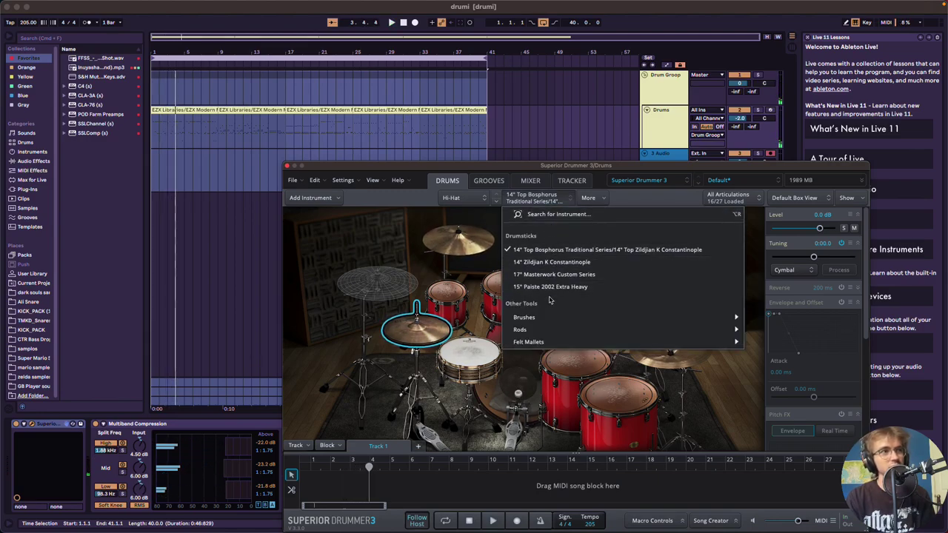
left_click(549, 264)
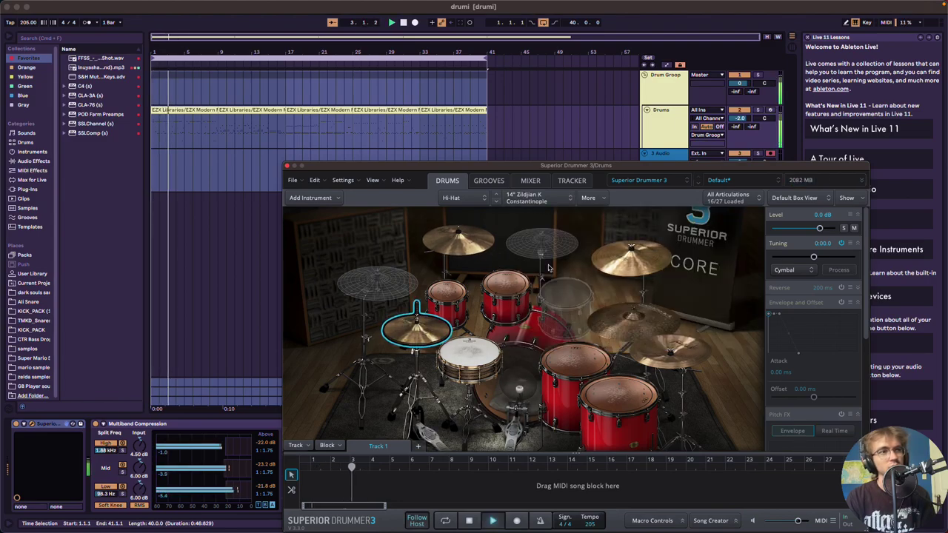
left_click(534, 198)
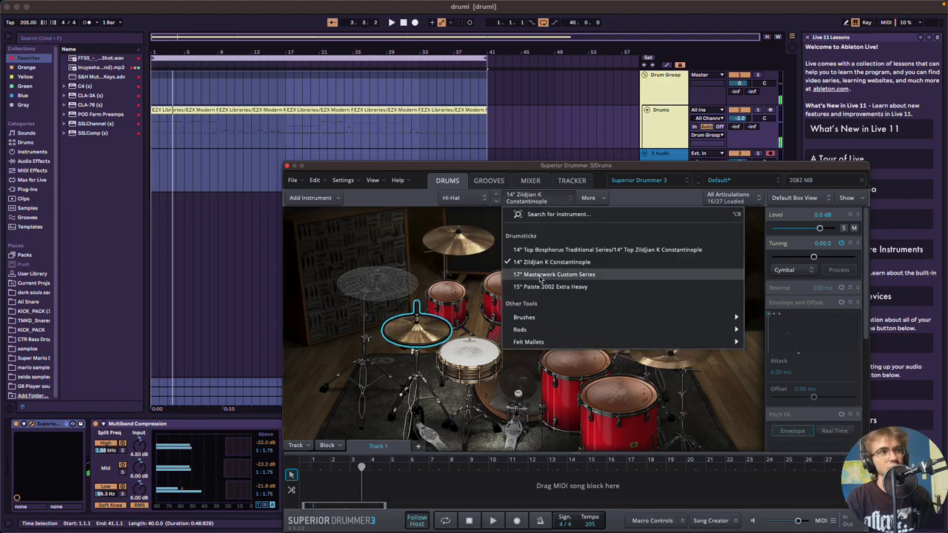
left_click(540, 275)
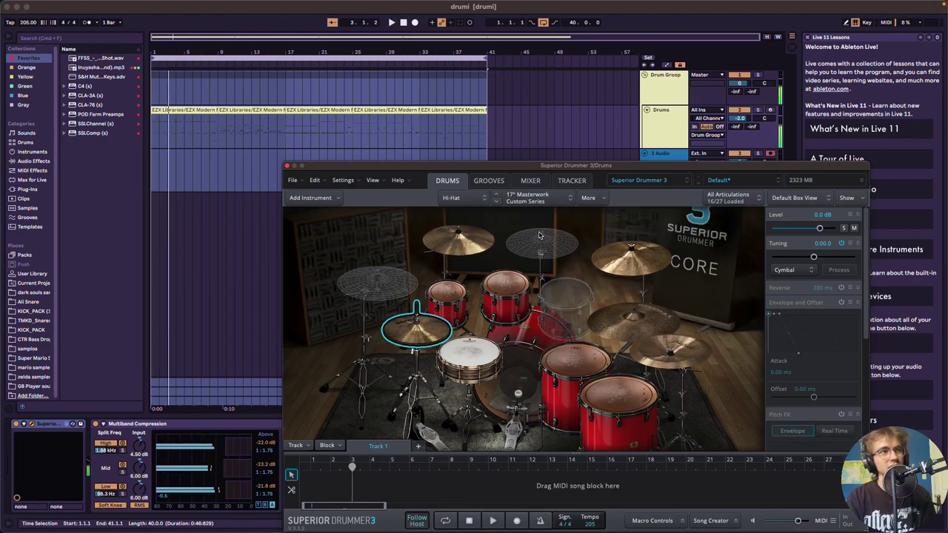
left_click(533, 201)
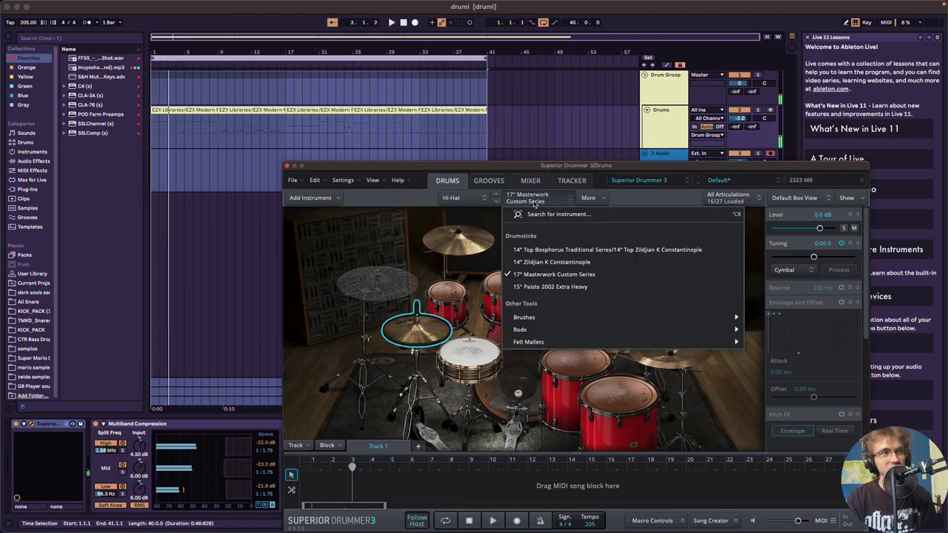
left_click(539, 287)
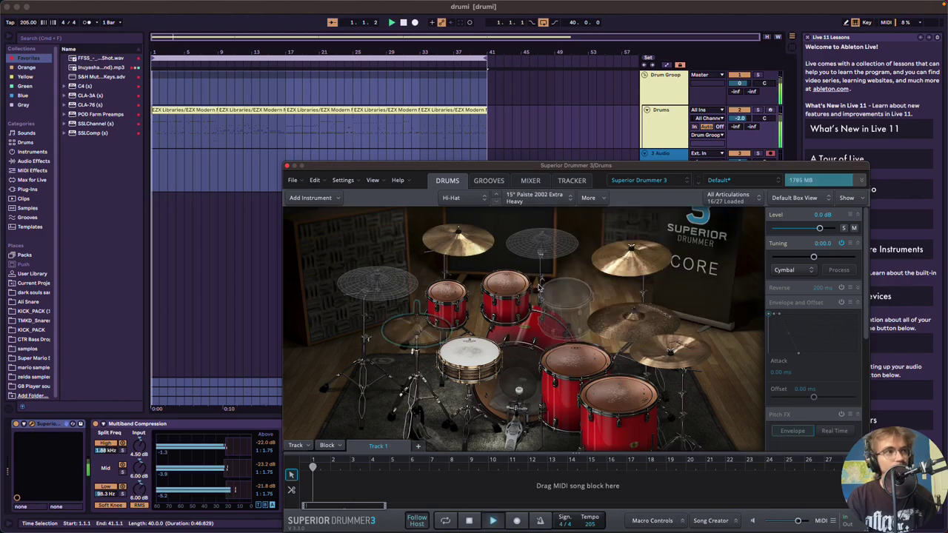
key("space")
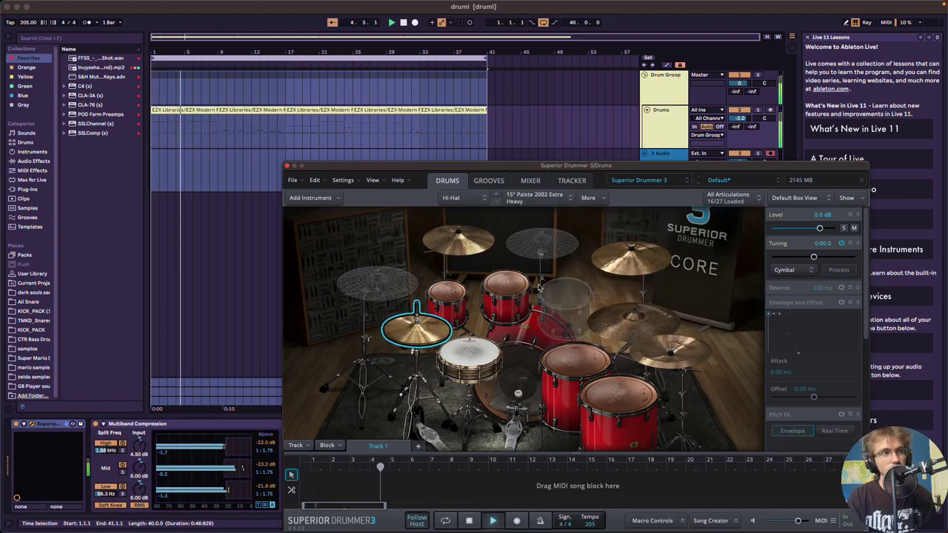
key("space")
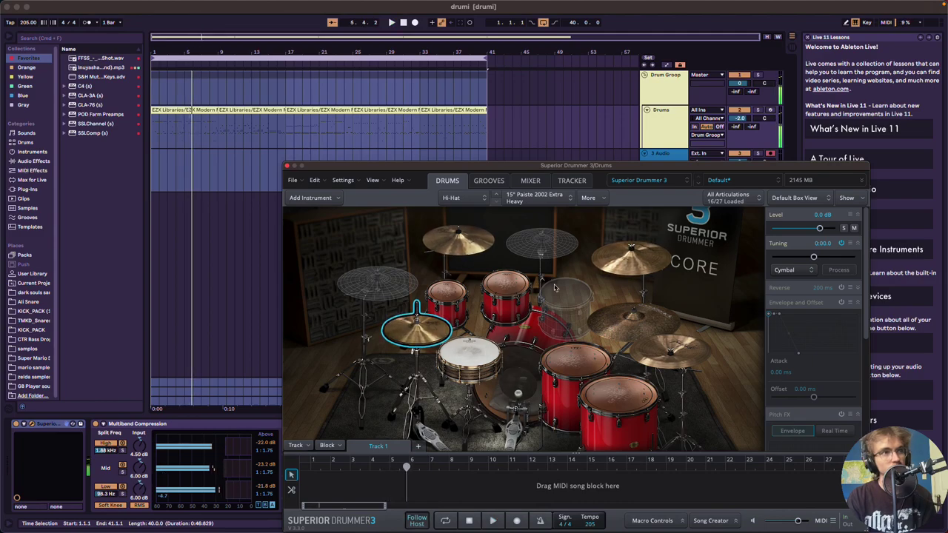